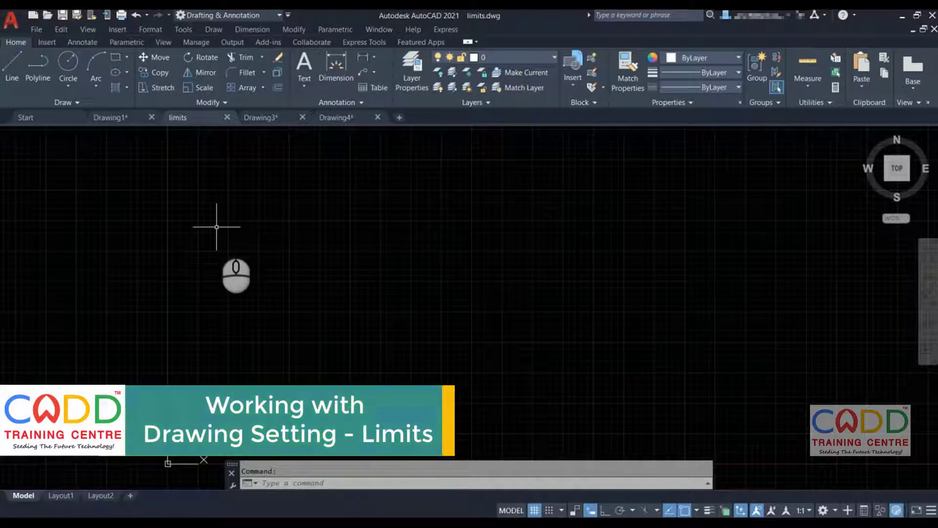
- Zoom to the drawing extents and look over the house floor plan, from the porch frontage up to the bedrooms and kitchen
middle_click(312, 268)
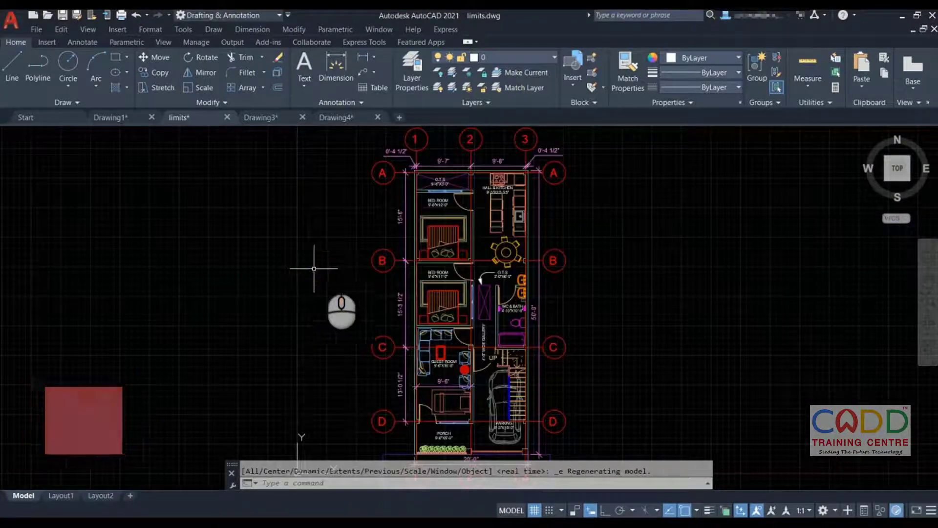
middle_click_drag(356, 268, 271, 225)
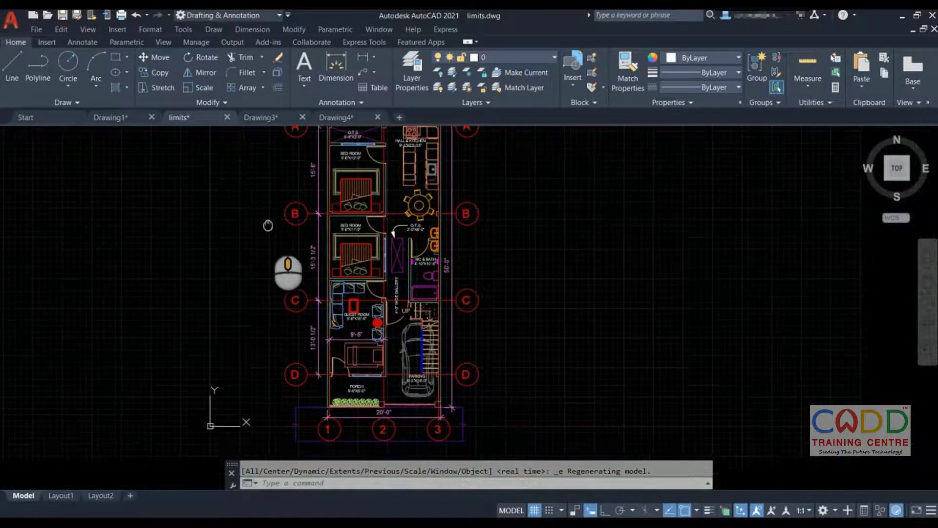
middle_click_drag(274, 341, 272, 293)
scroll(354, 343, "up", 6)
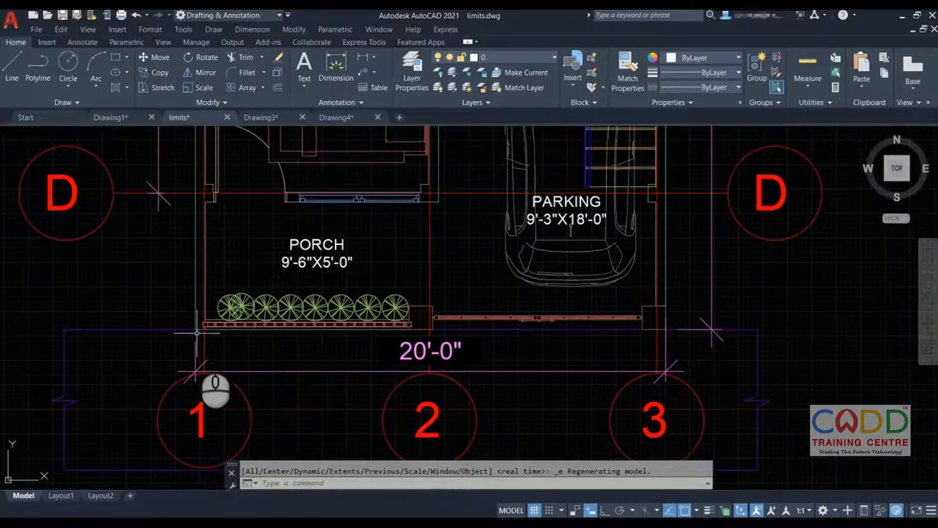
scroll(579, 371, "down", 6)
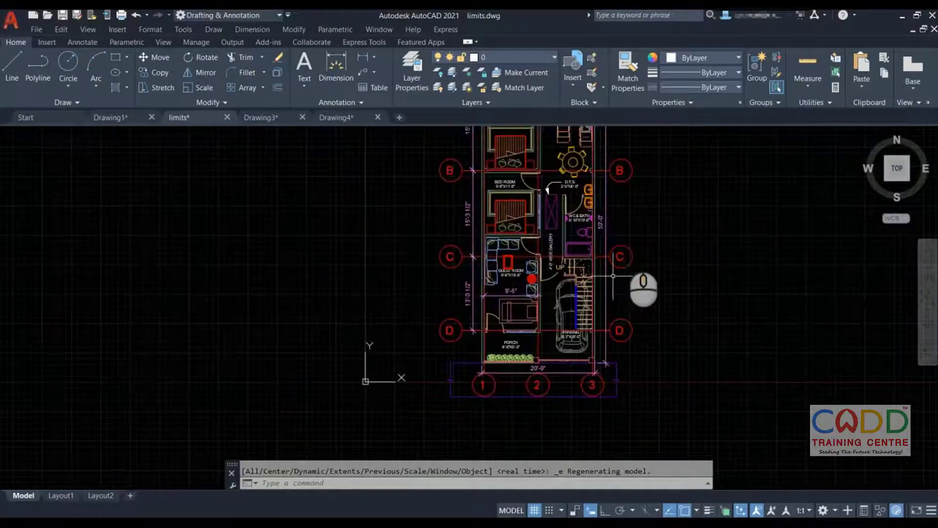
middle_click_drag(624, 240, 522, 265)
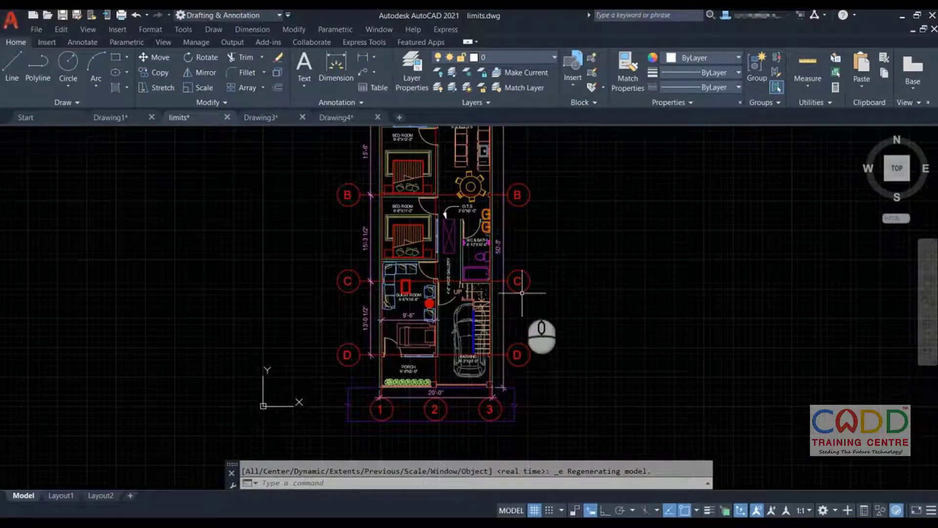
scroll(521, 293, "up", 4)
middle_click_drag(486, 213, 467, 349)
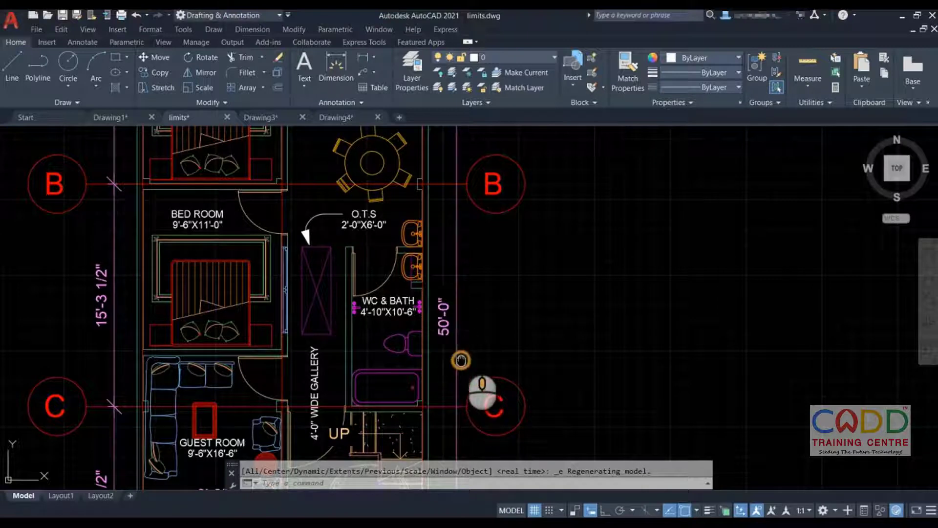
middle_click_drag(461, 360, 479, 249)
scroll(479, 257, "down", 2)
middle_click_drag(442, 361, 443, 249)
scroll(313, 352, "down", 2)
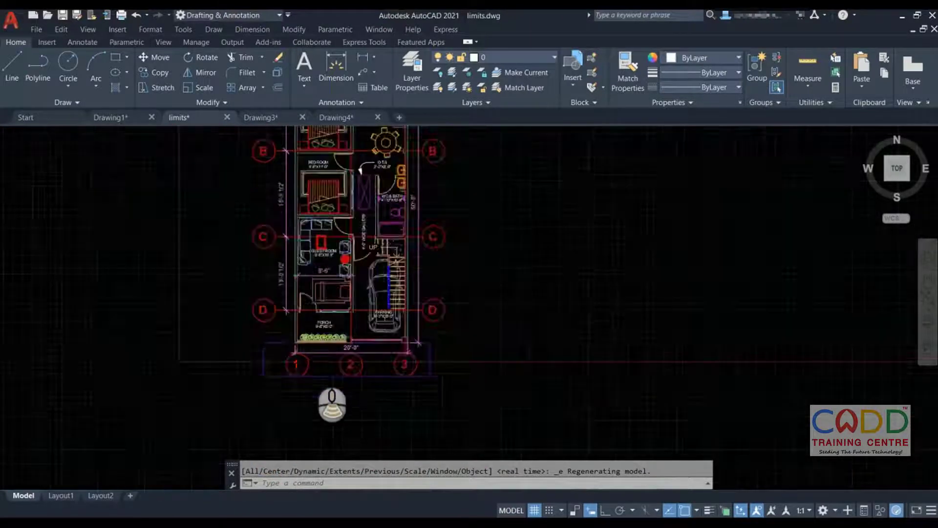
scroll(332, 405, "down", 2)
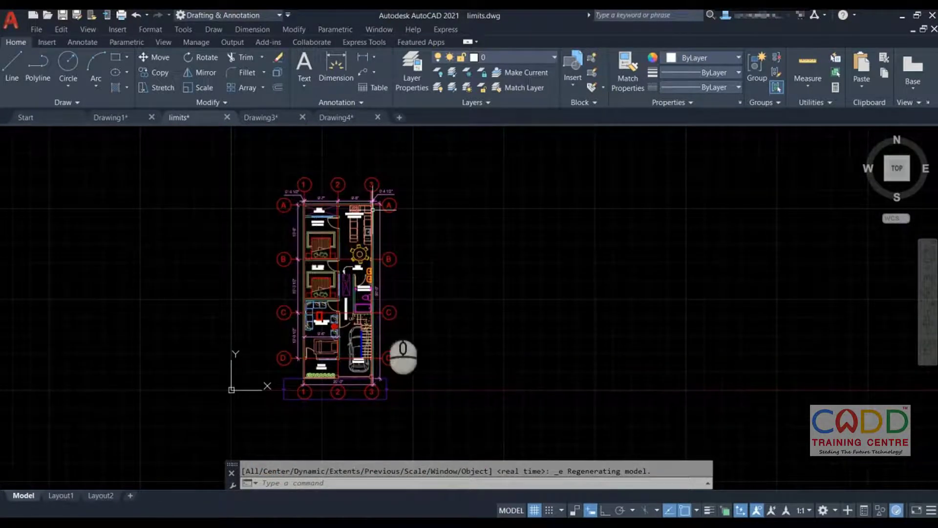
scroll(330, 380, "up", 2)
scroll(439, 273, "down", 2)
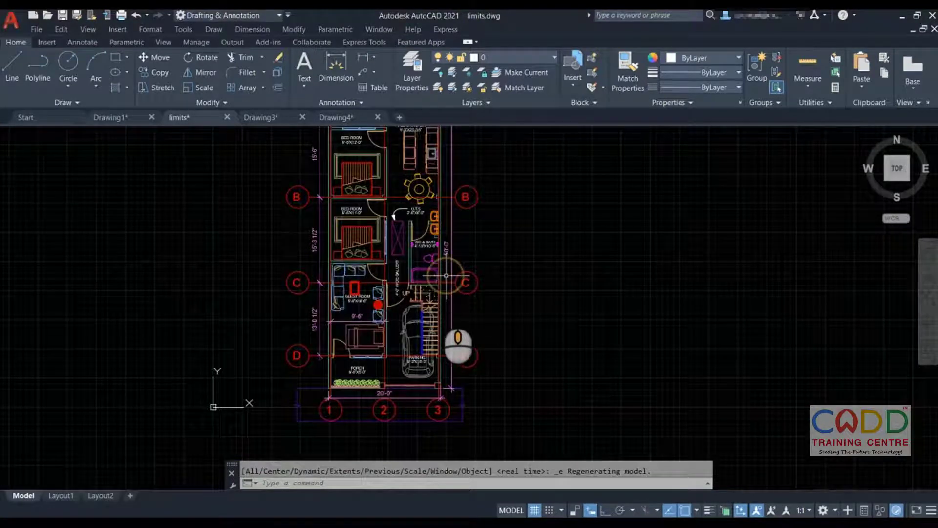
- Examine the plan's overall width dimension below the porch and the overall depth dimension alongside grid lines A to D
middle_click_drag(438, 322, 426, 339)
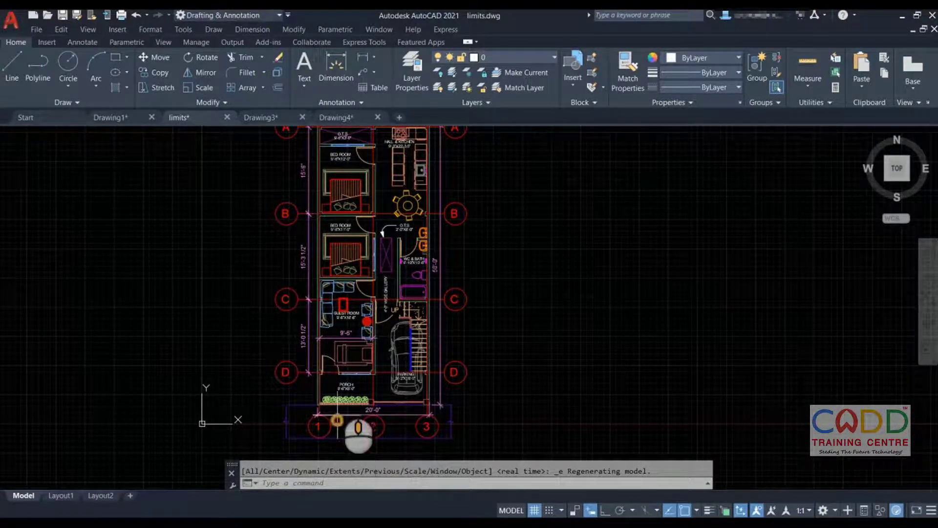
middle_click_drag(335, 414, 333, 335)
scroll(332, 335, "up", 2)
middle_click_drag(286, 356, 292, 311)
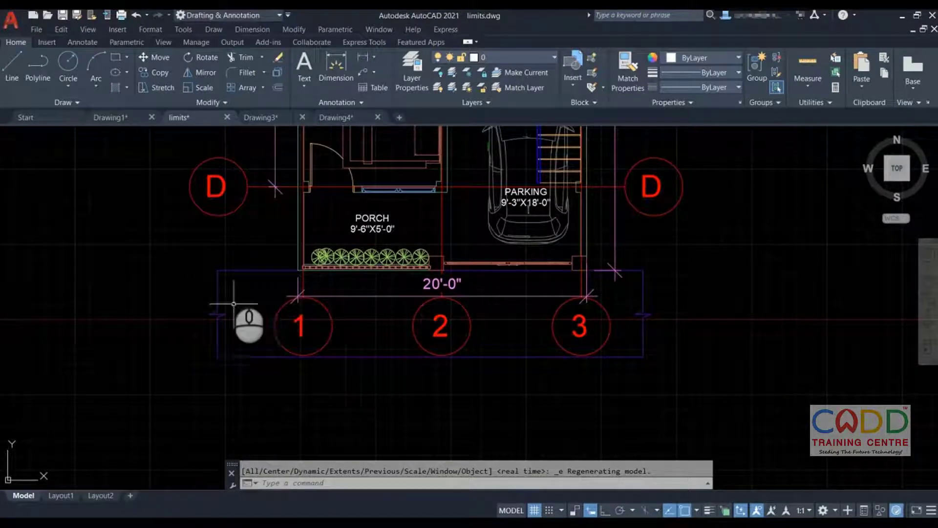
middle_click_drag(429, 244, 447, 369)
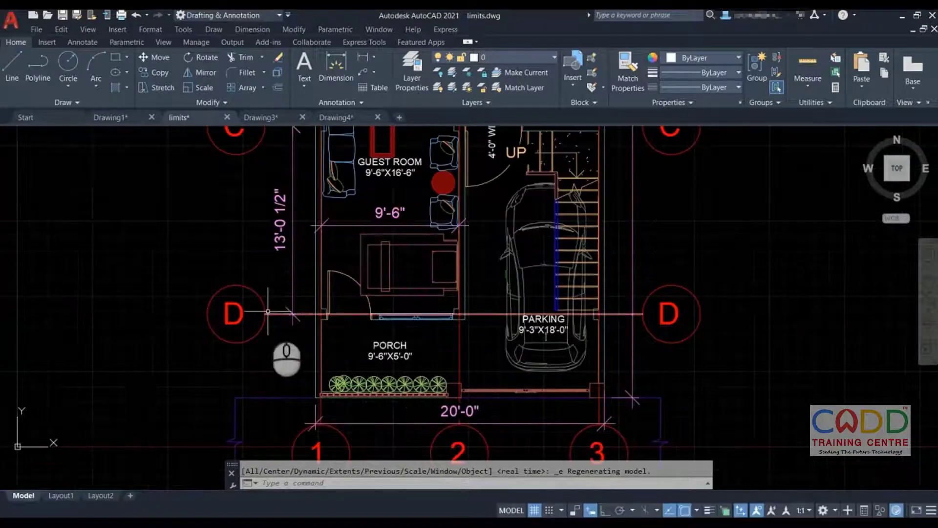
middle_click_drag(305, 329, 317, 461)
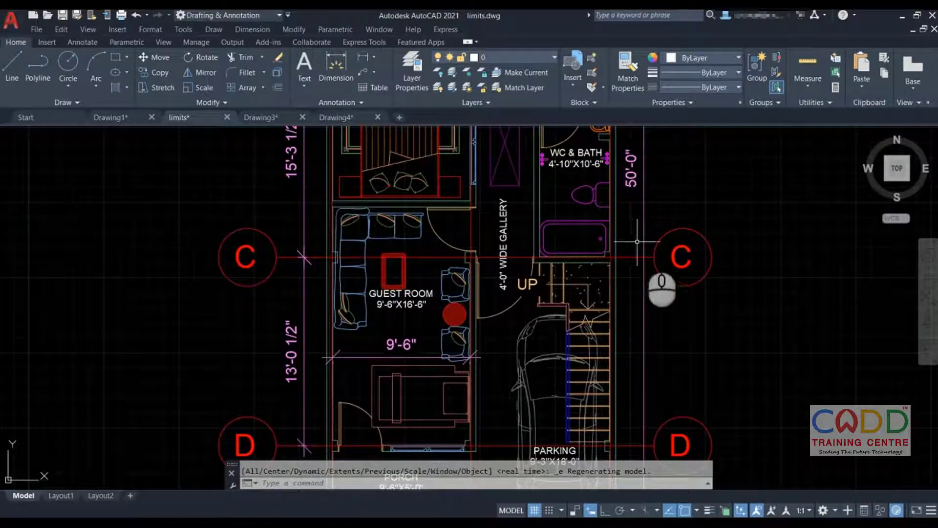
scroll(641, 245, "down", 5)
mouse_move(668, 255)
middle_mouse_down()
mouse_move(537, 319)
mouse_move(498, 320)
middle_mouse_up()
middle_click_drag(497, 224, 465, 301)
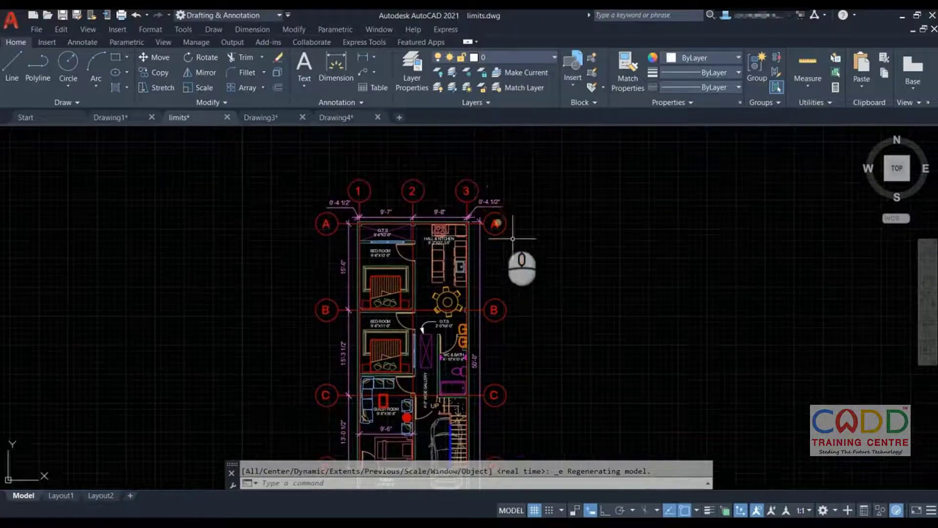
middle_click_drag(534, 351, 492, 181)
middle_click_drag(500, 336, 518, 368)
scroll(385, 380, "up", 6)
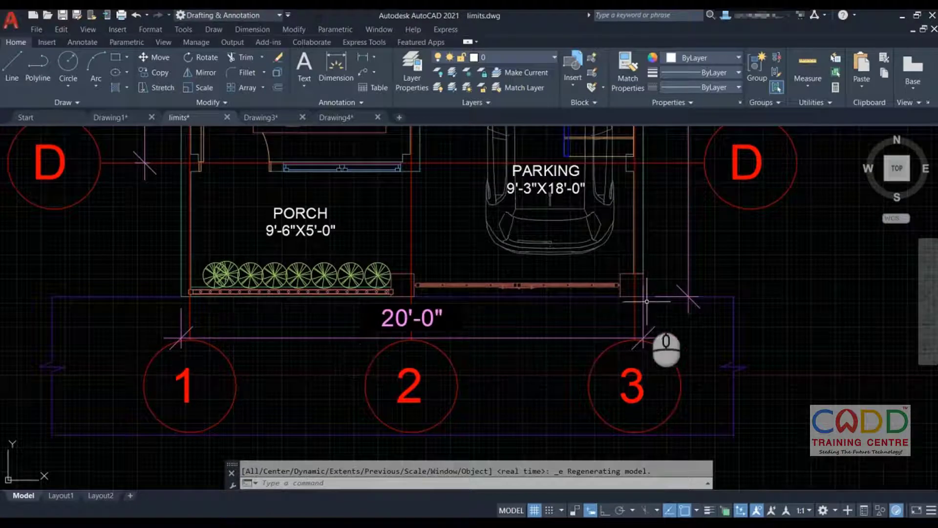
scroll(646, 301, "down", 4)
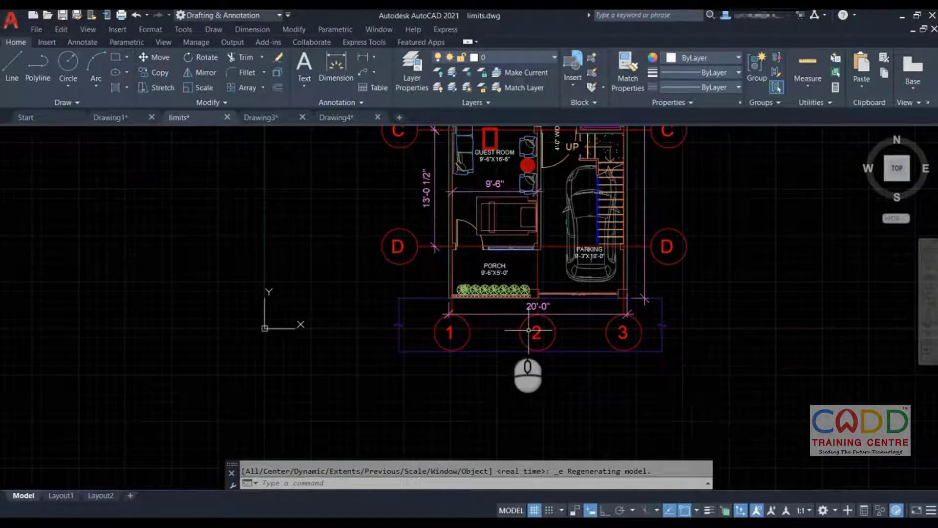
scroll(508, 362, "down", 4)
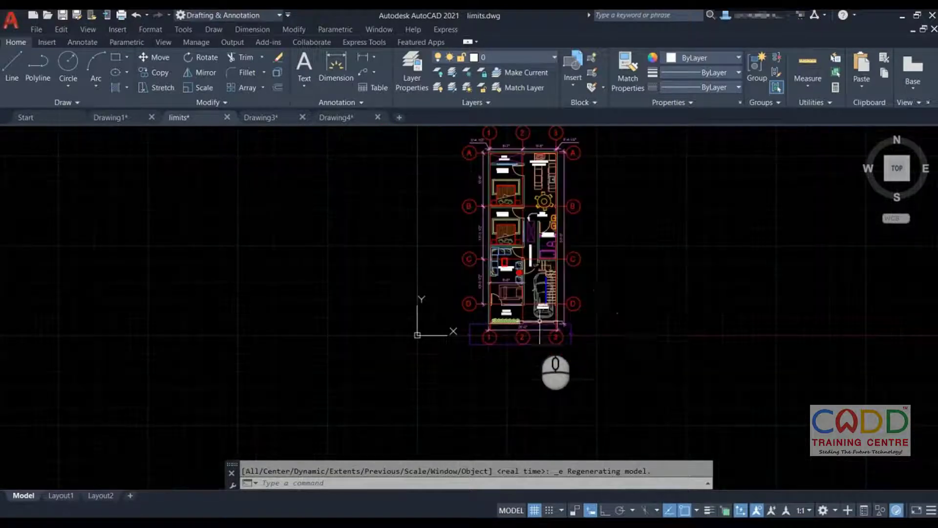
middle_click_drag(626, 279, 538, 332)
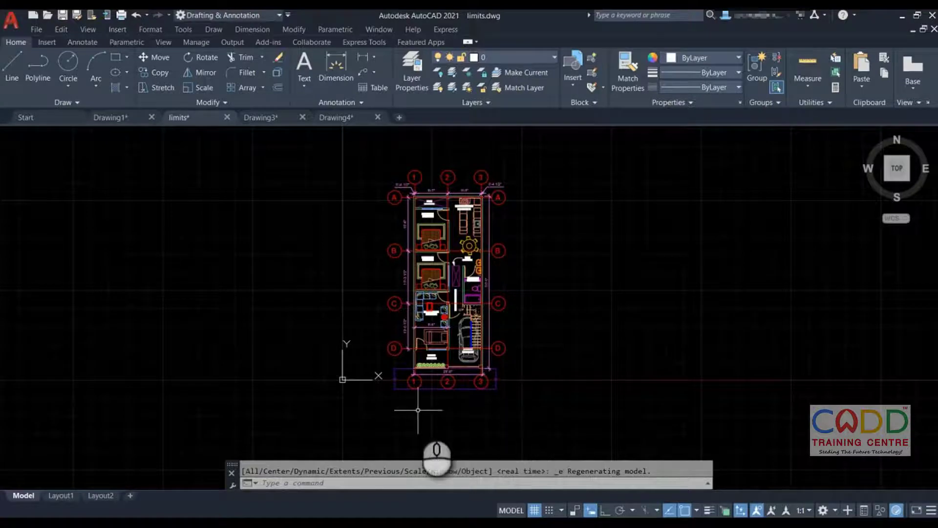
- Inspect the grid bubbles and dimension lines outside the walls to judge the space the whole drawing occupies
scroll(484, 403, "up", 6)
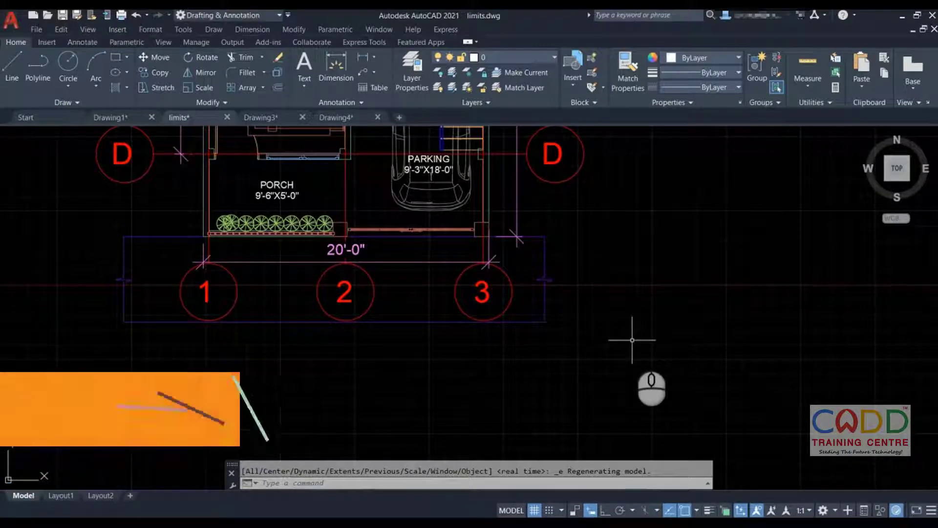
scroll(634, 338, "down", 5)
middle_click_drag(639, 333, 548, 398)
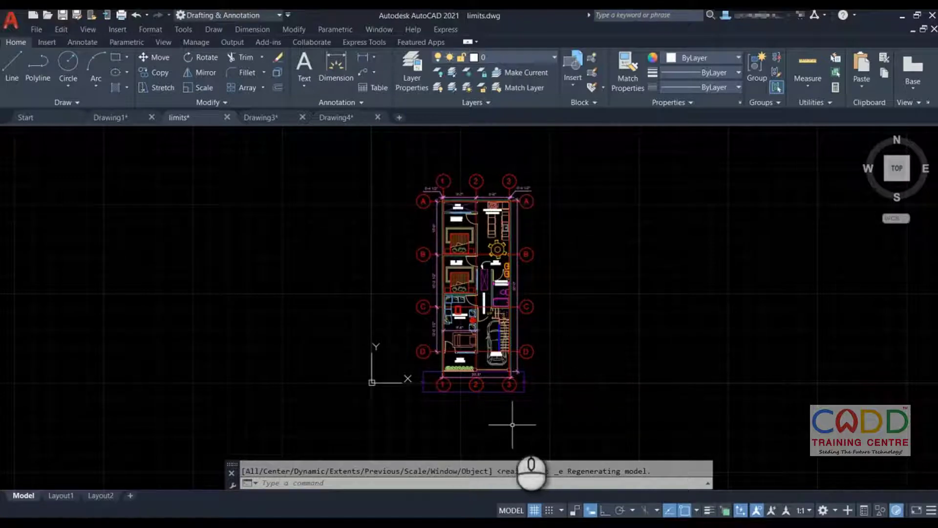
middle_click_drag(544, 373, 501, 370)
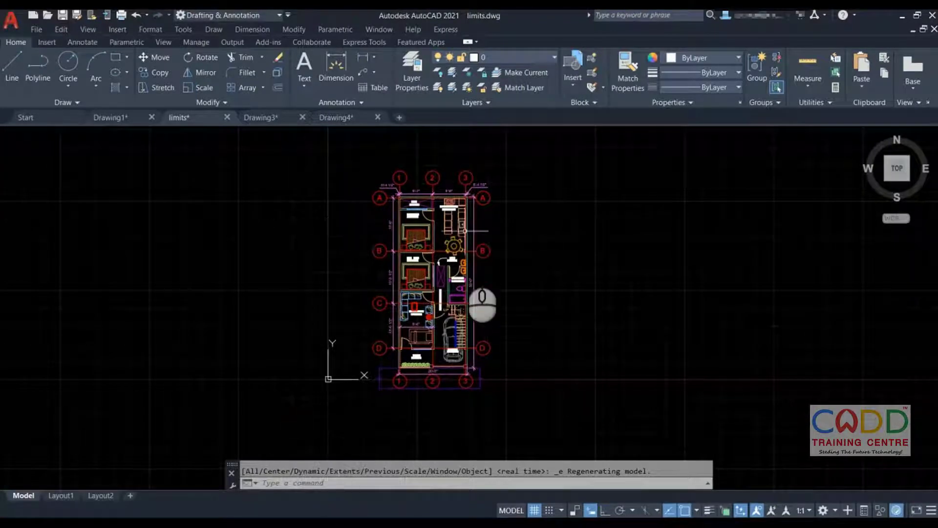
scroll(425, 288, "up", 5)
scroll(405, 292, "down", 5)
scroll(443, 262, "up", 3)
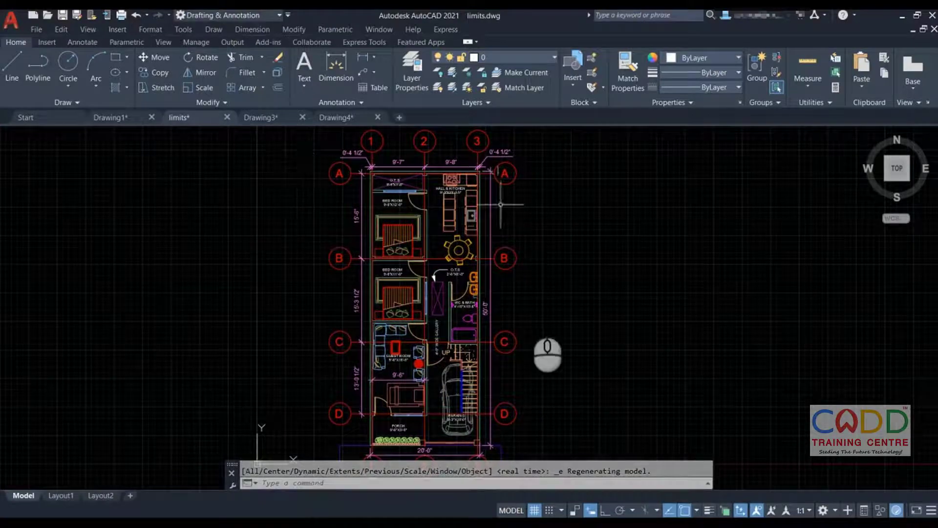
middle_click_drag(530, 390, 515, 313)
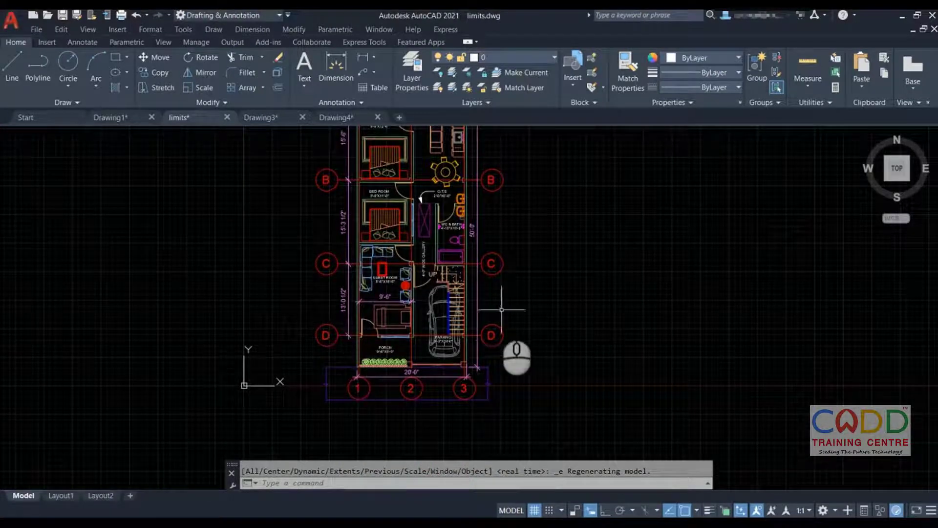
middle_click_drag(457, 351, 460, 415)
scroll(378, 315, "up", 4)
scroll(376, 312, "down", 2)
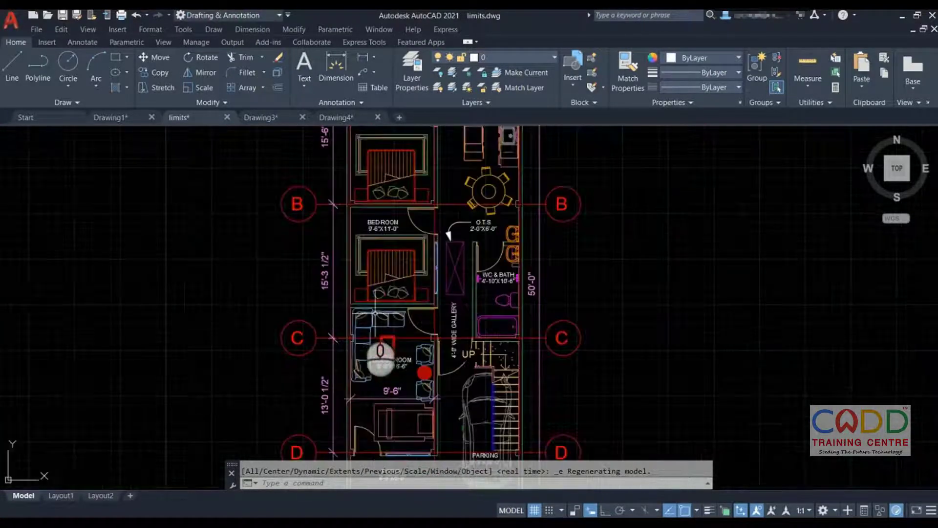
- Compare the size of the floor plan with the empty model space surrounding it
middle_click_drag(324, 298, 532, 305)
middle_click_drag(532, 262, 314, 287)
middle_click_drag(559, 287, 650, 338)
scroll(525, 282, "down", 10)
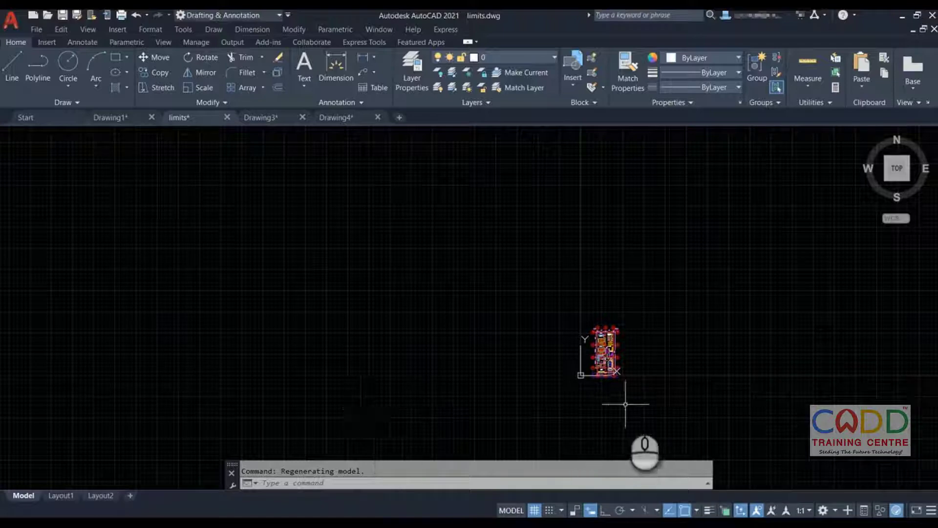
middle_click_drag(662, 314, 370, 300)
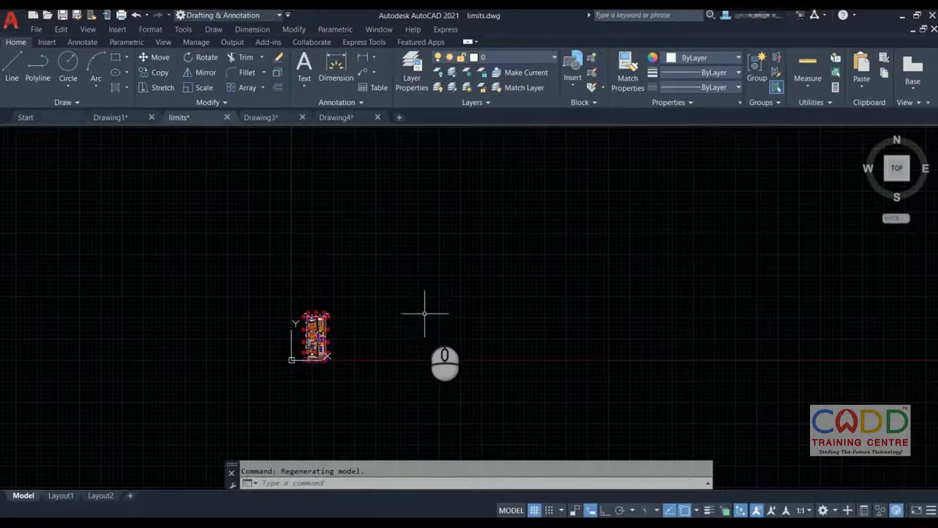
scroll(425, 316, "down", 4)
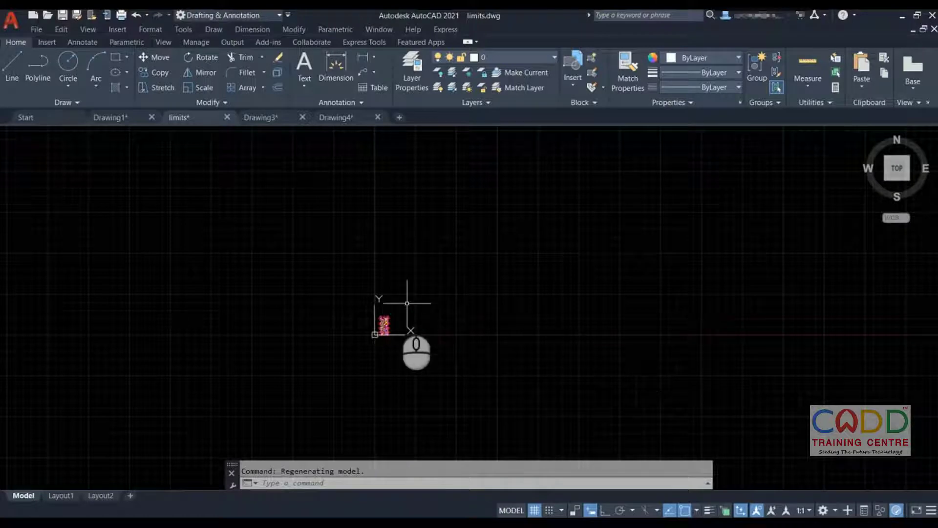
scroll(390, 354, "up", 5)
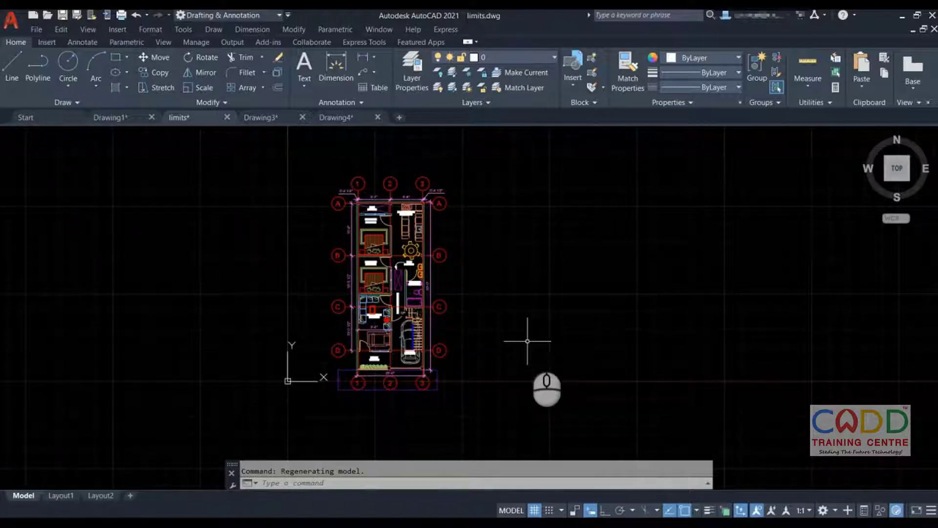
- Run the LIMITS command, accepting the default lower-left corner 0,0 and upper-right corner 12,9
type("LI")
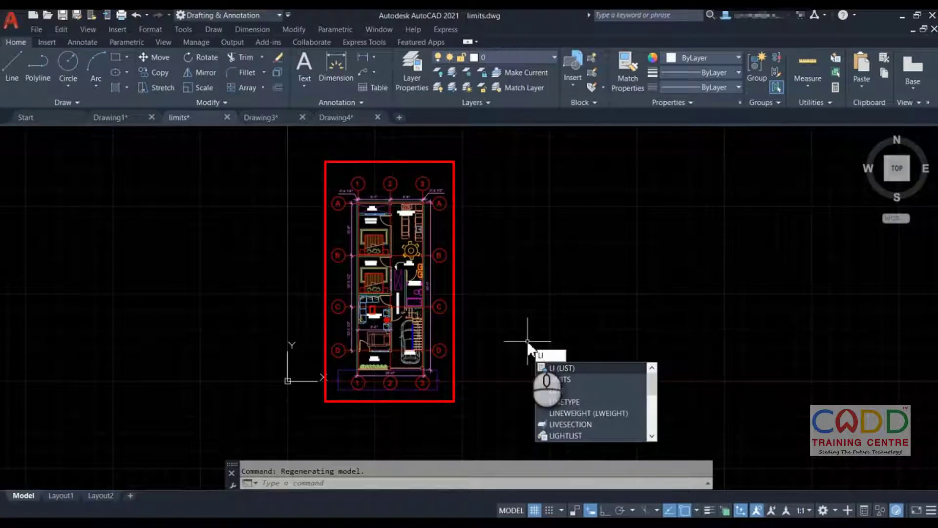
type("MITS")
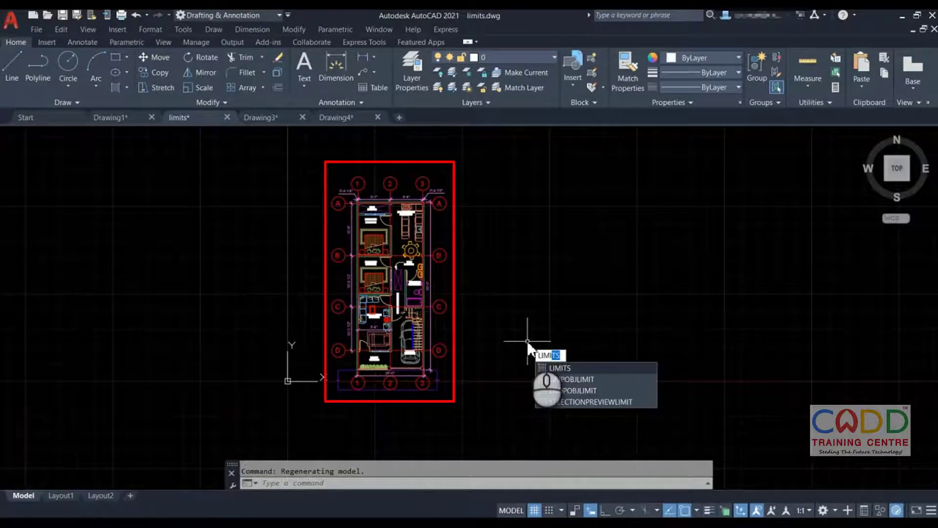
key("Return")
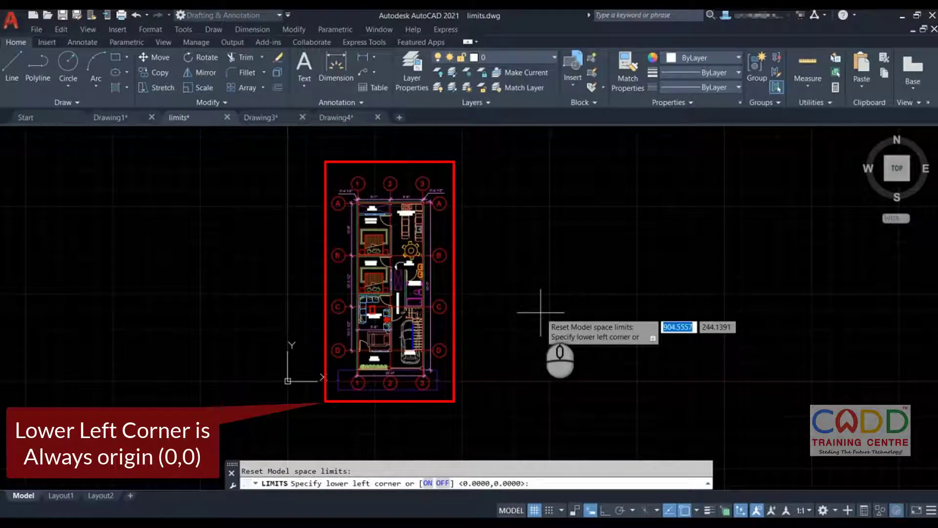
key("Return")
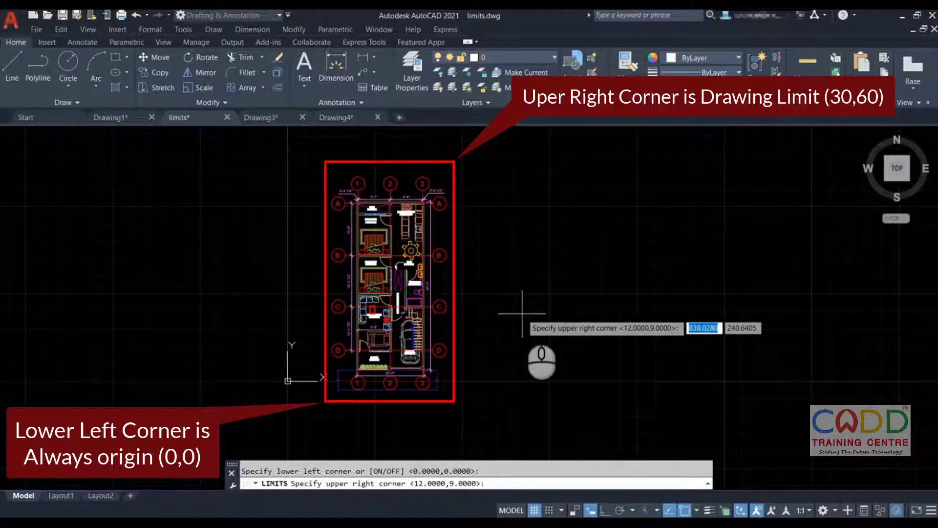
key("Return")
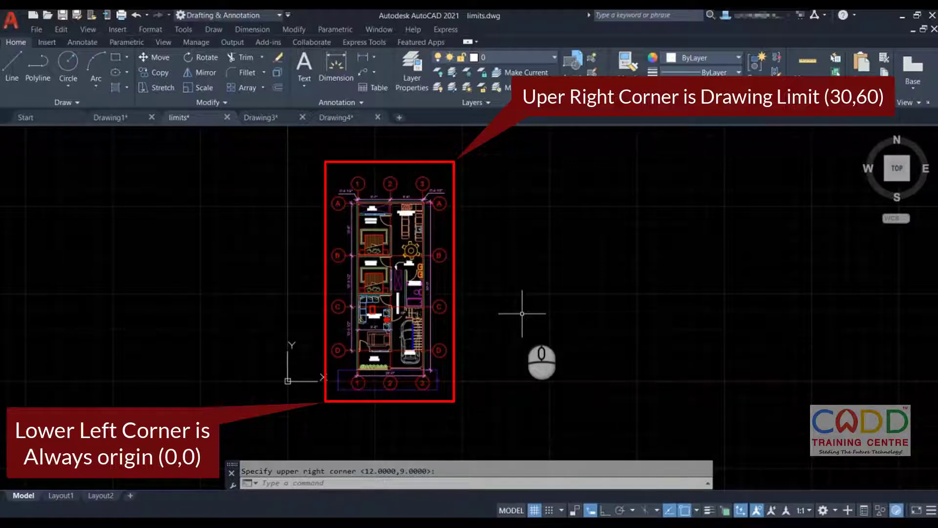
type("limit")
key("Return")
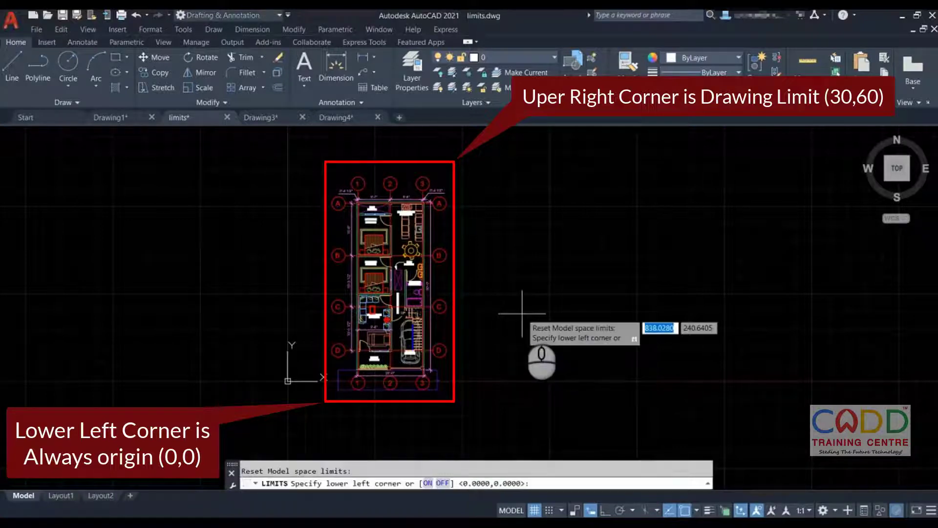
type("0,0")
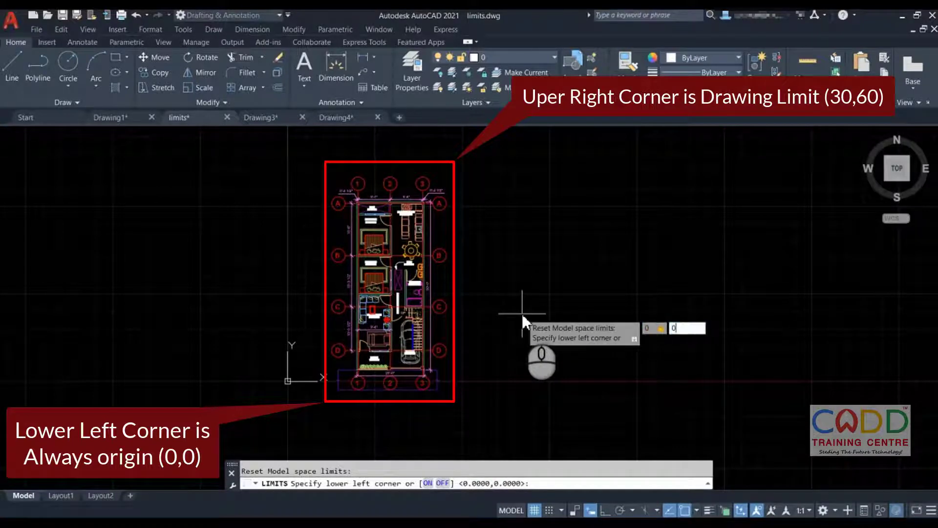
key("Return")
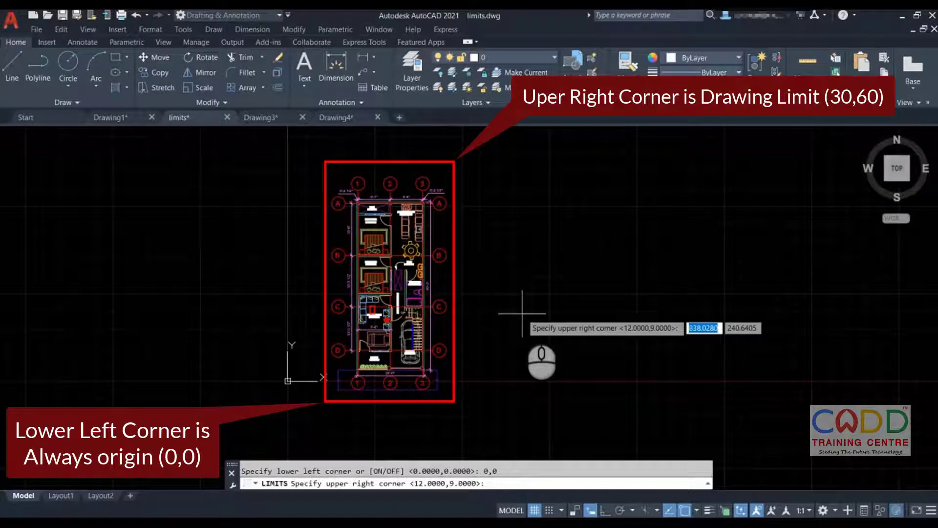
type("30")
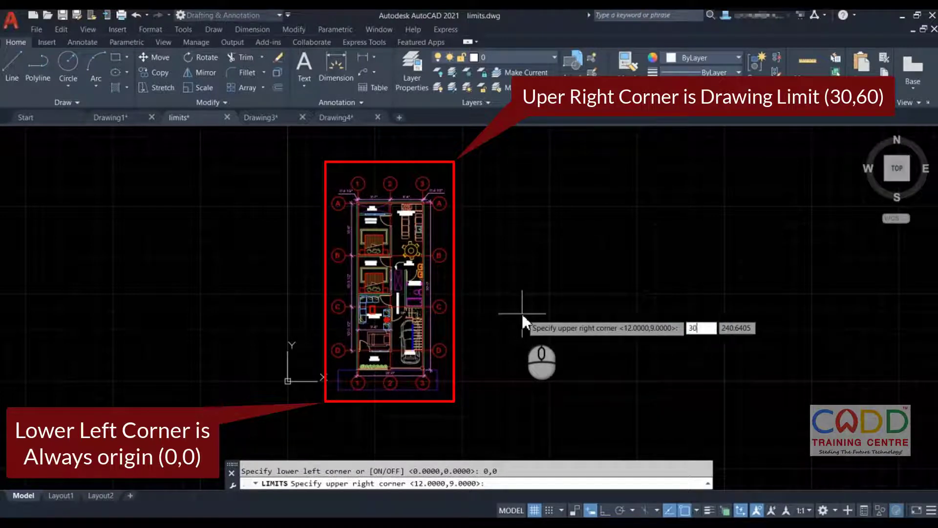
type("',")
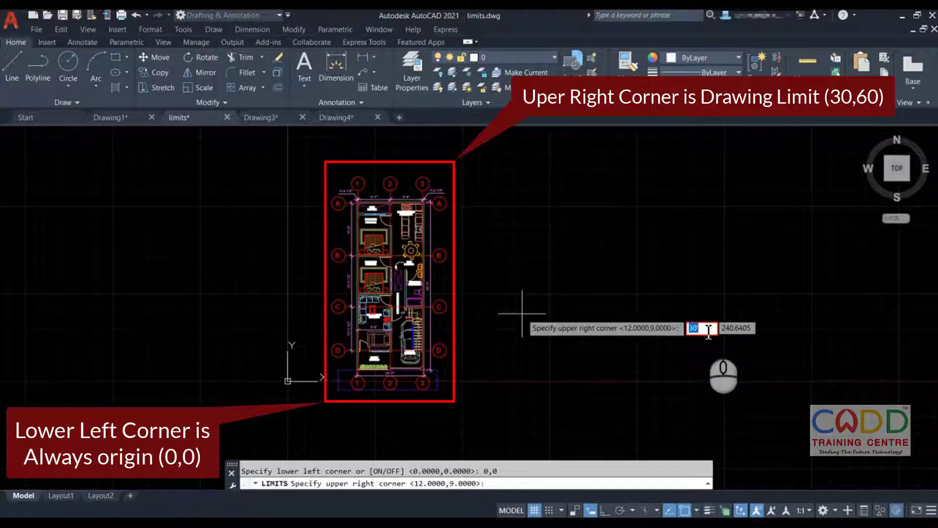
key("Escape")
- Set the drawing's length units to Architectural with a precision of 0'-0"
type("Un")
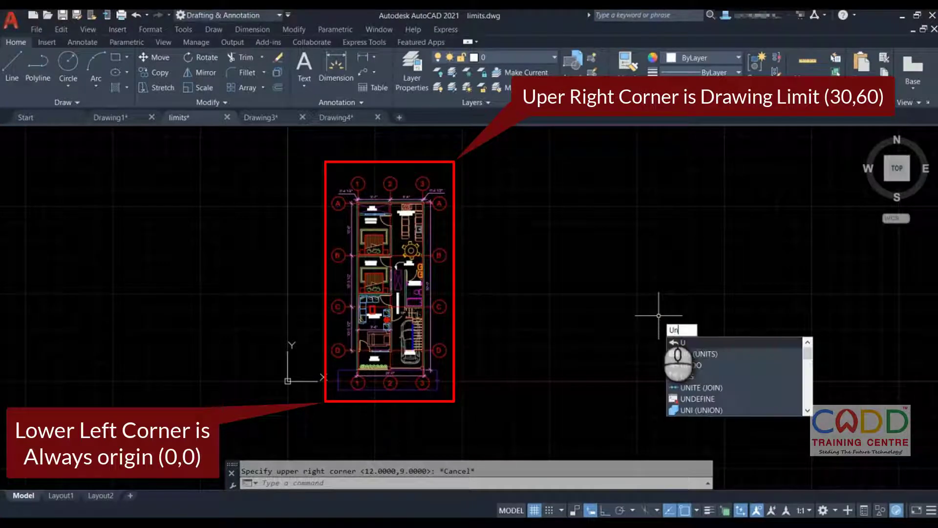
key("Return")
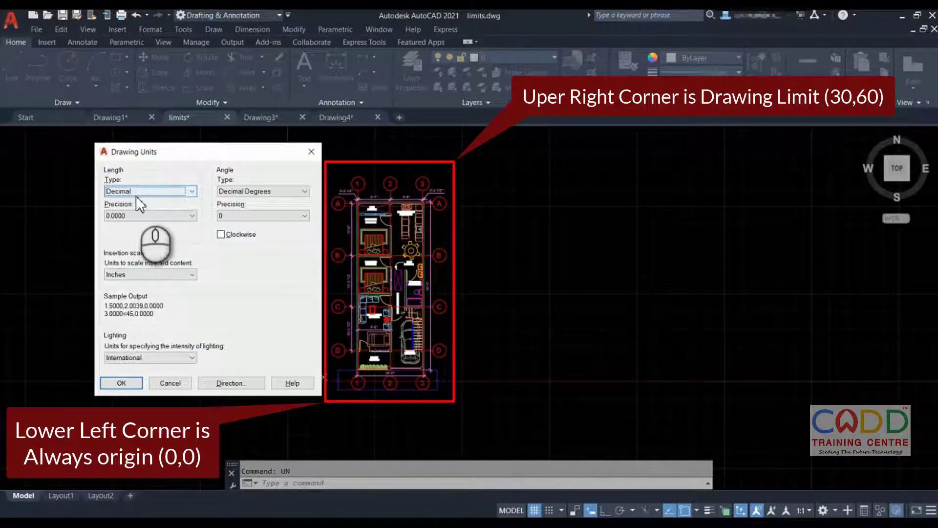
left_click(188, 191)
left_click(141, 201)
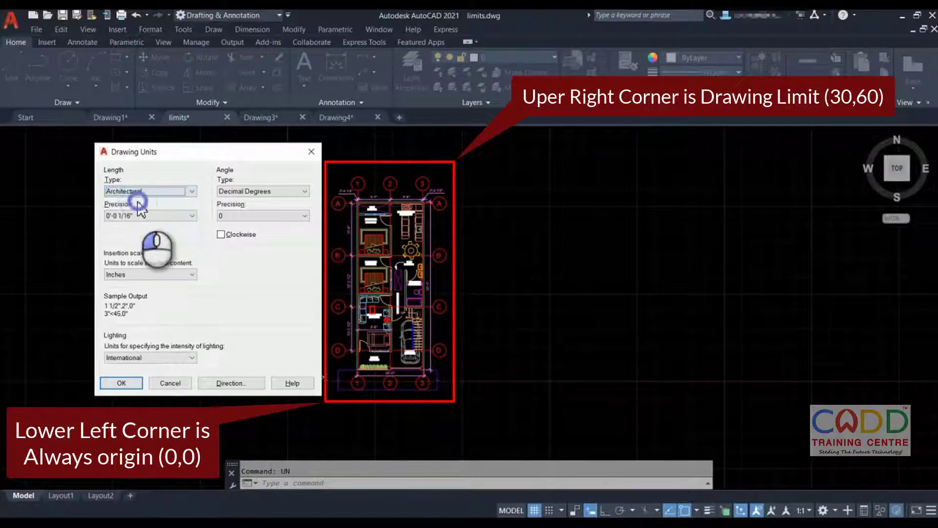
left_click(164, 216)
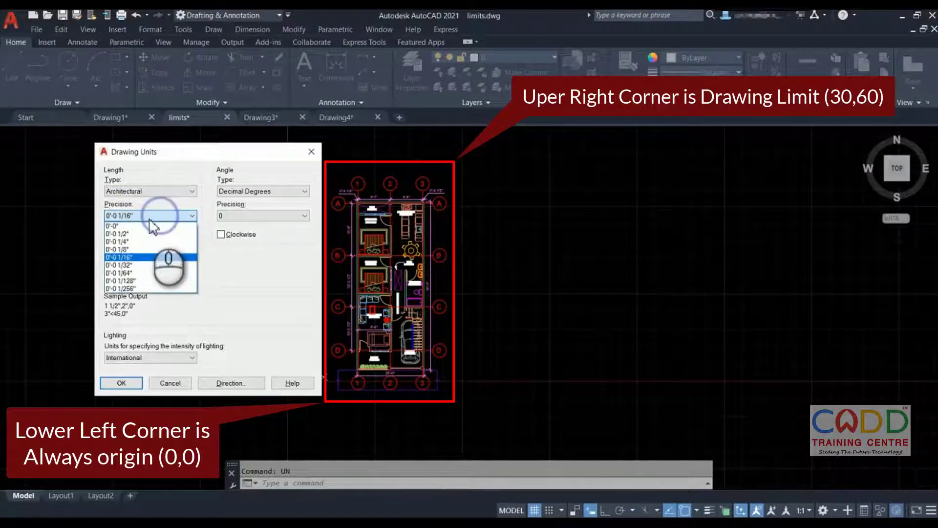
left_click(115, 226)
left_click(123, 382)
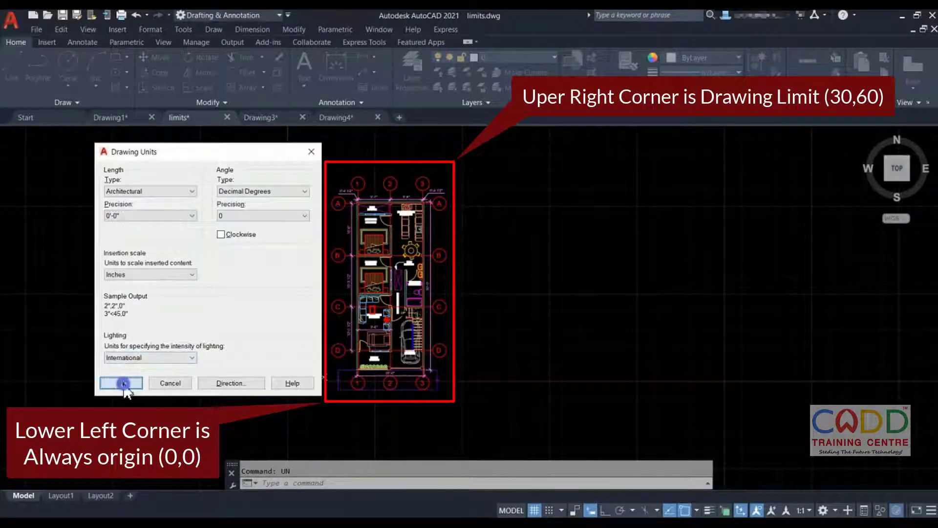
- Set the model space limits with the lower-left corner at 0,0 and the upper-right corner at 30',60'
type("l")
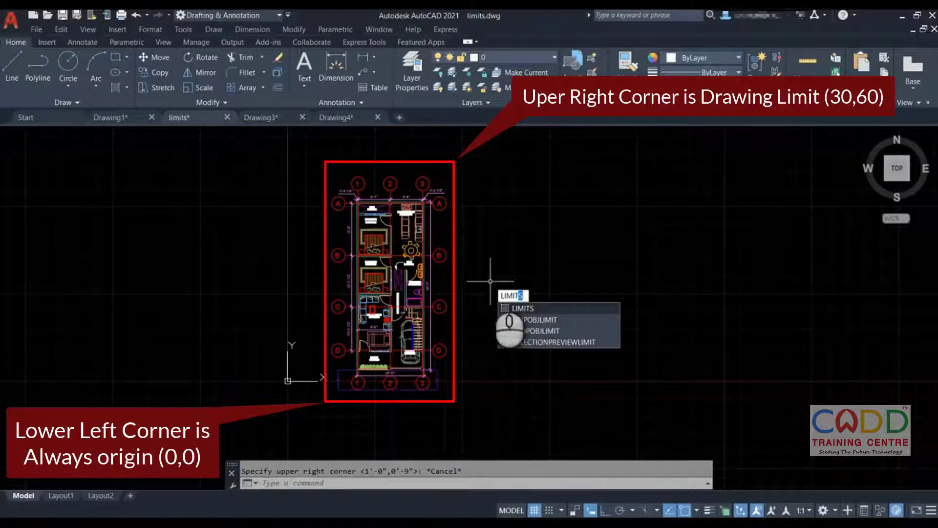
key("Return")
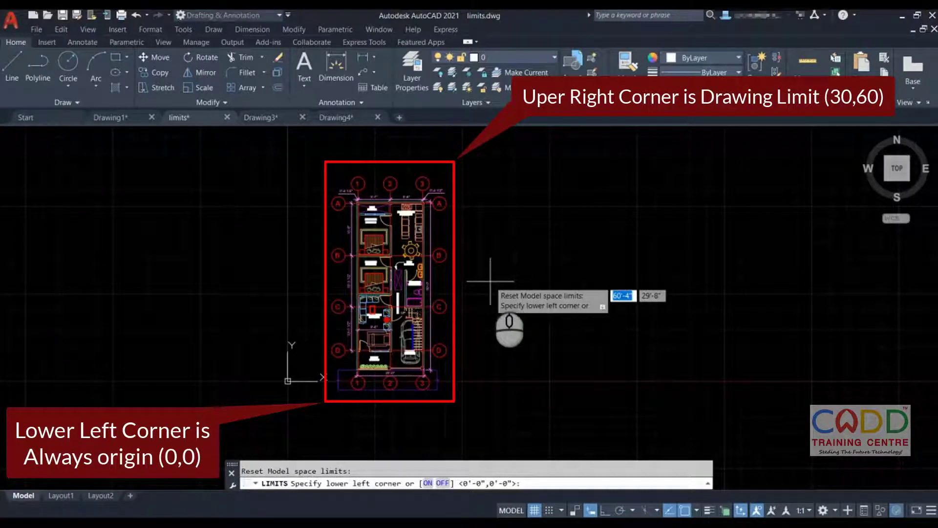
type("0,0")
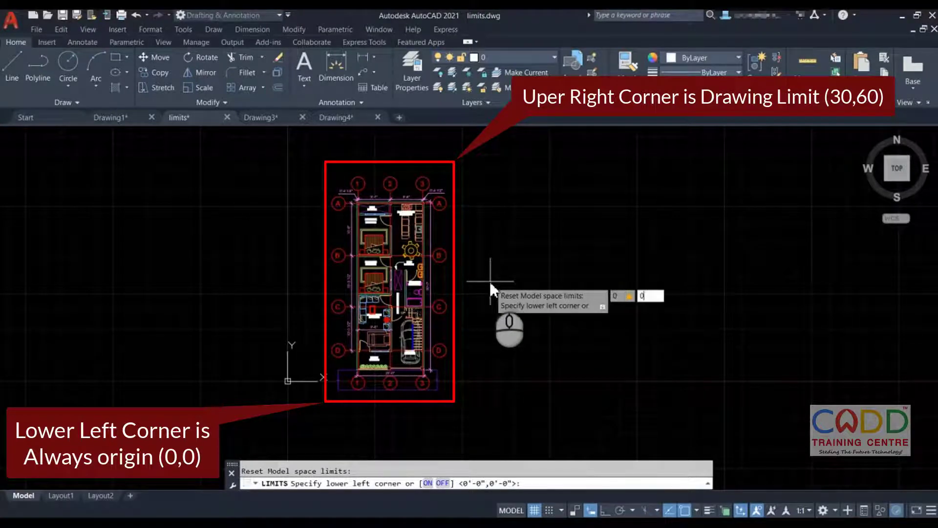
key("Return")
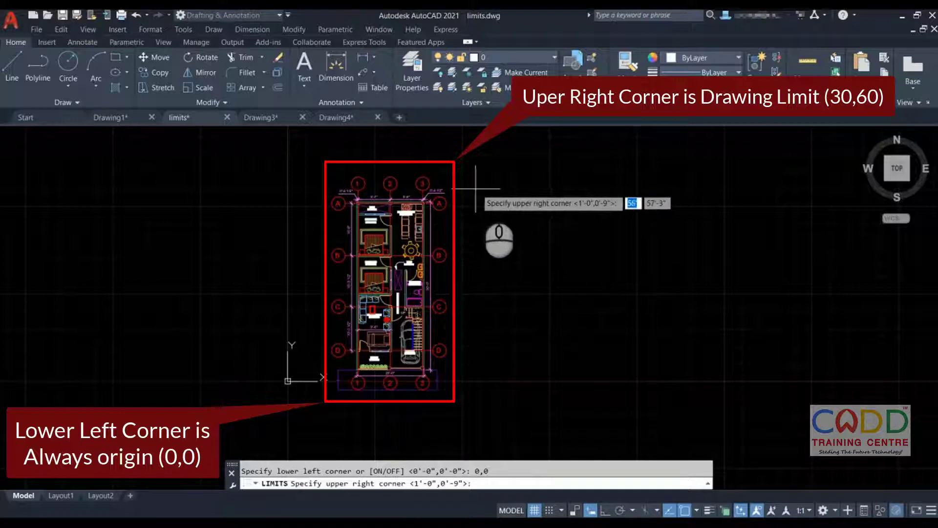
type("30")
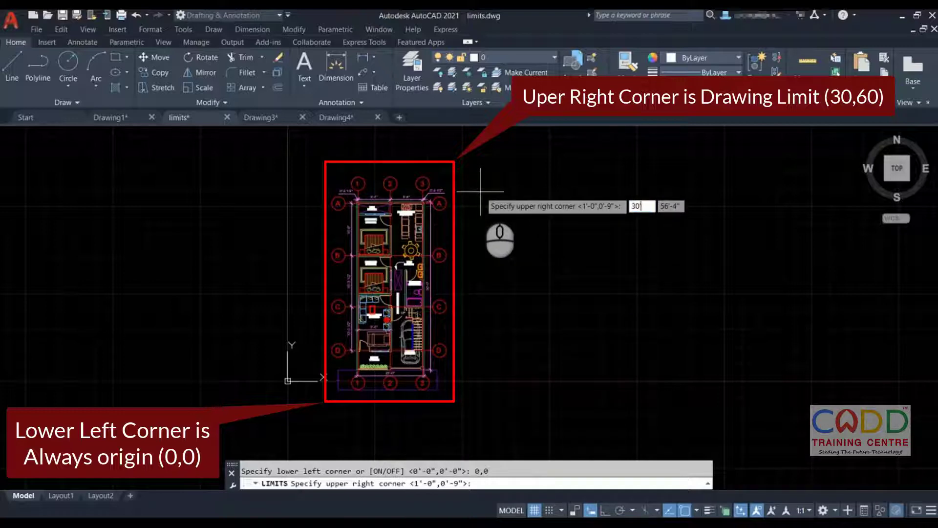
type(",60")
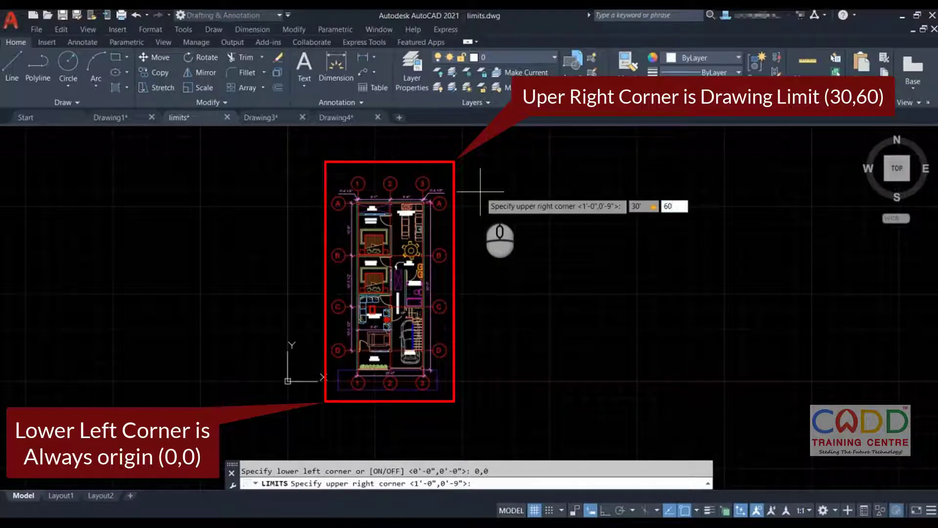
key("Return")
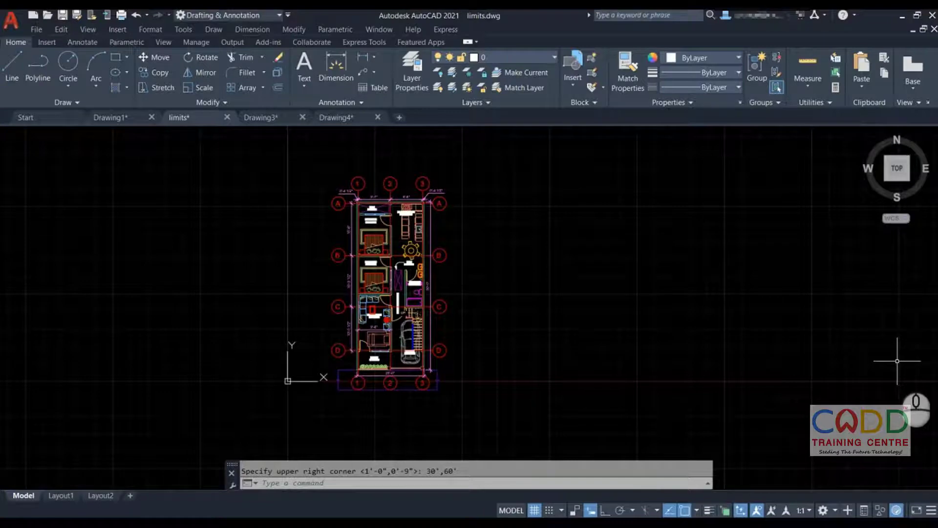
- Zoom to All so the view fits the limits and the whole floor plan
type("z")
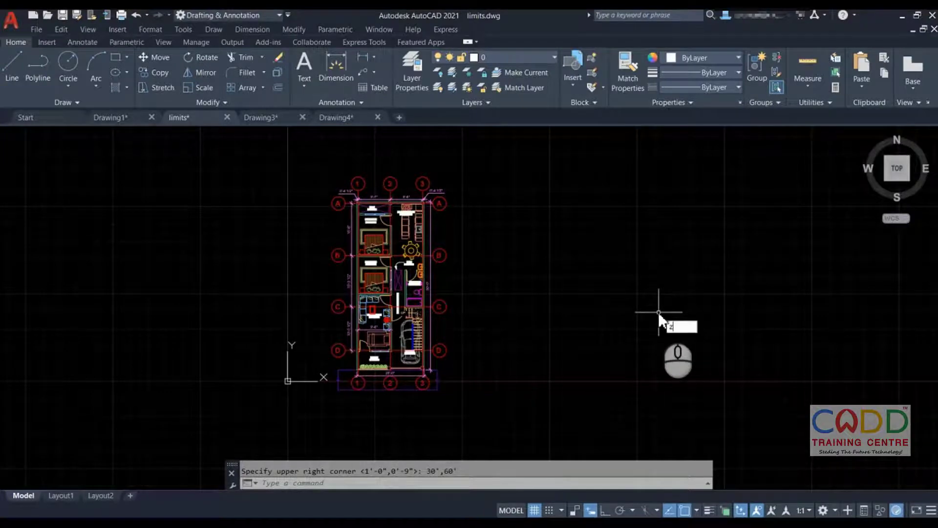
key("Return")
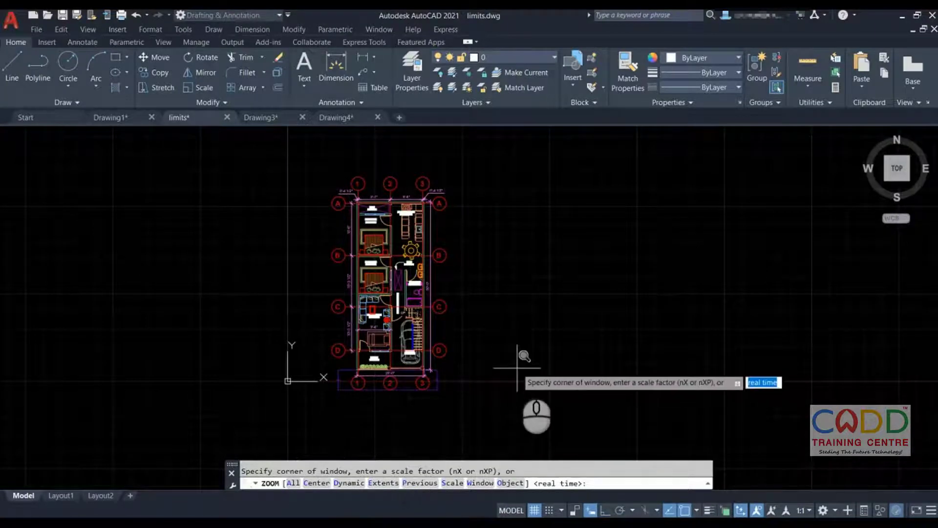
type("a")
key("Return")
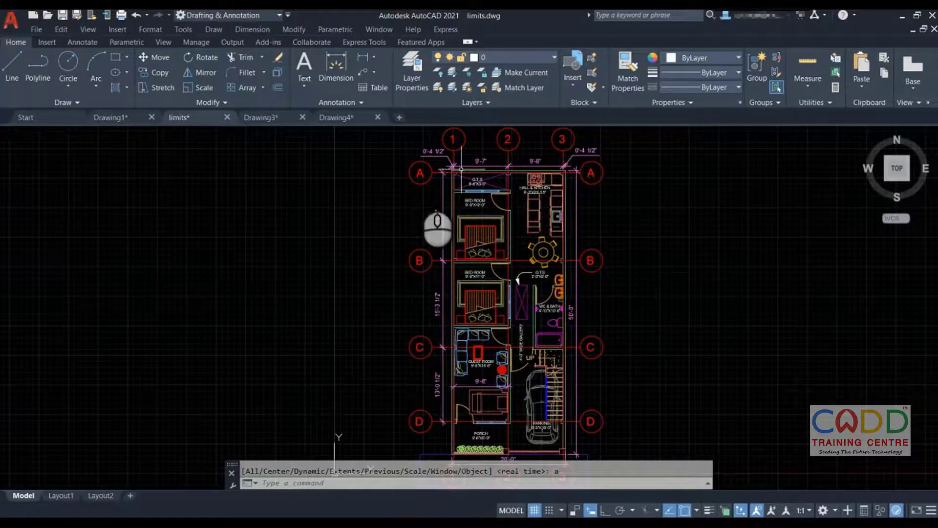
- Create a new drawing from the acad.dwt template
key("ctrl+n")
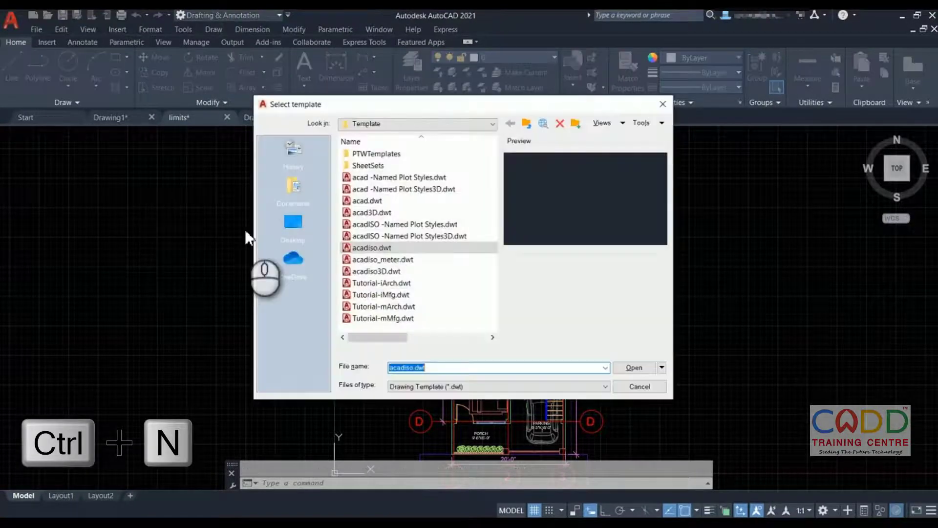
left_click(391, 200)
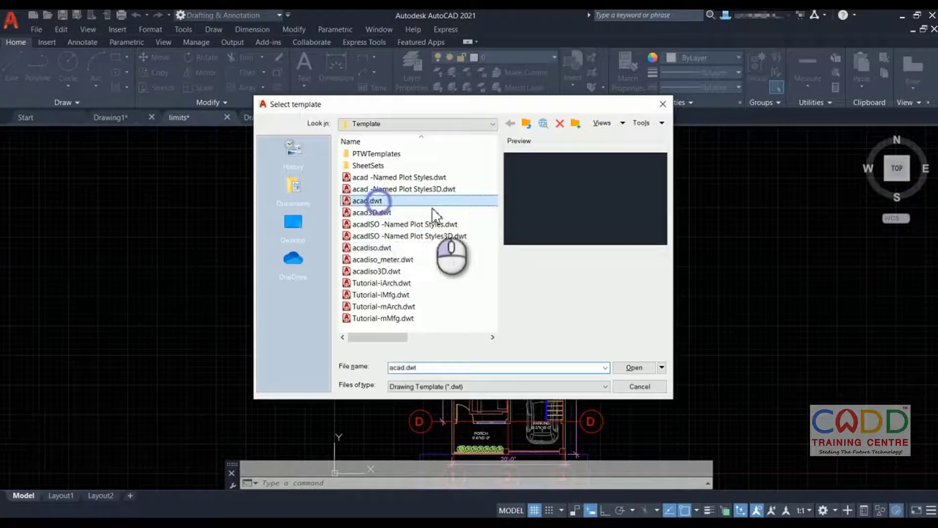
left_click(634, 366)
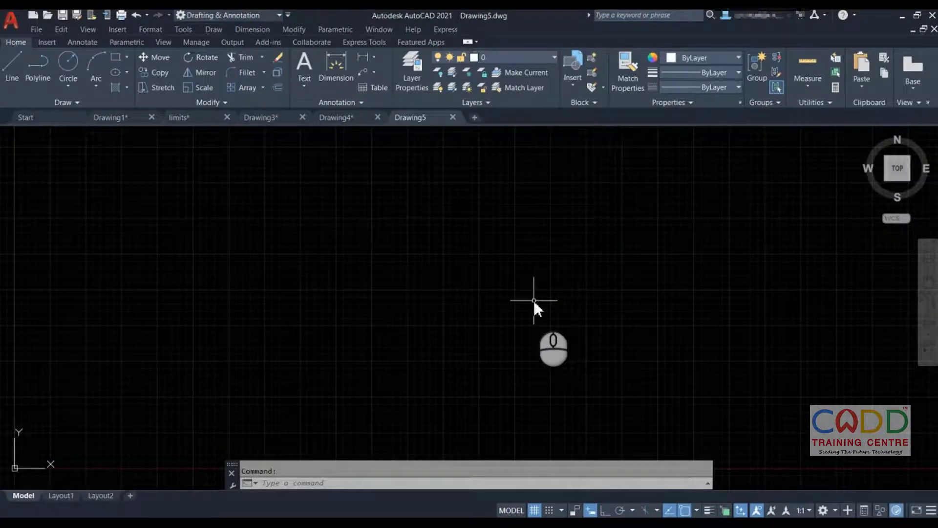
- Set the new drawing's length units to Architectural and choose a coarser length precision
type("un")
key("Return")
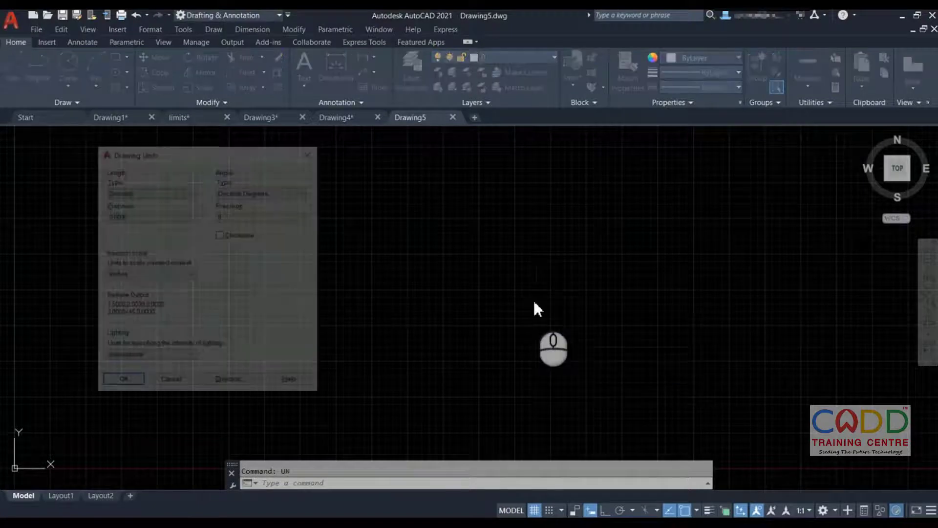
left_click(166, 191)
left_click(145, 202)
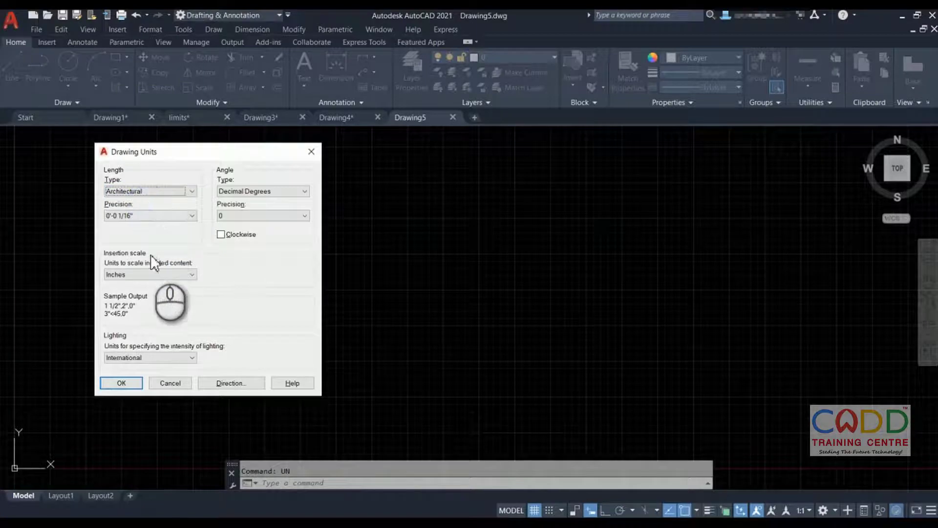
left_click(130, 216)
left_click(126, 234)
left_click(121, 383)
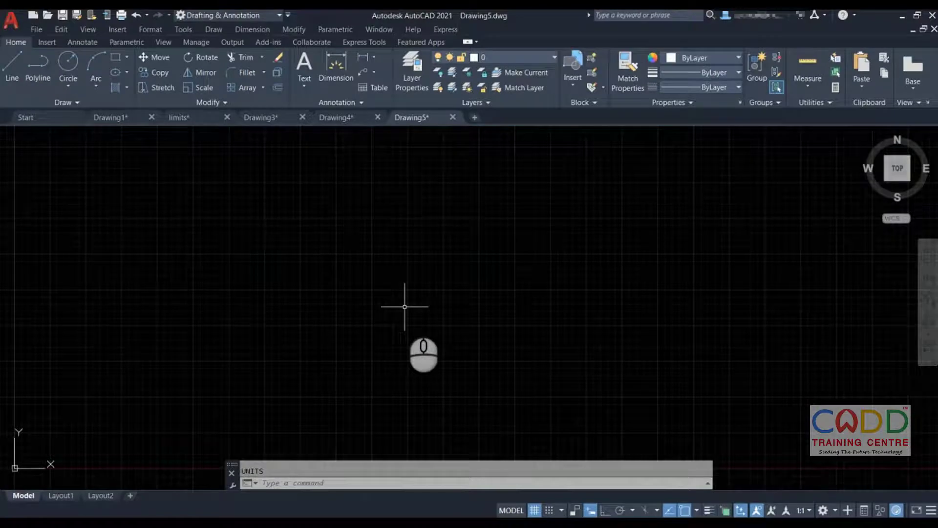
- Change the uniform background colour of 2D model space to White in the display options
type("op")
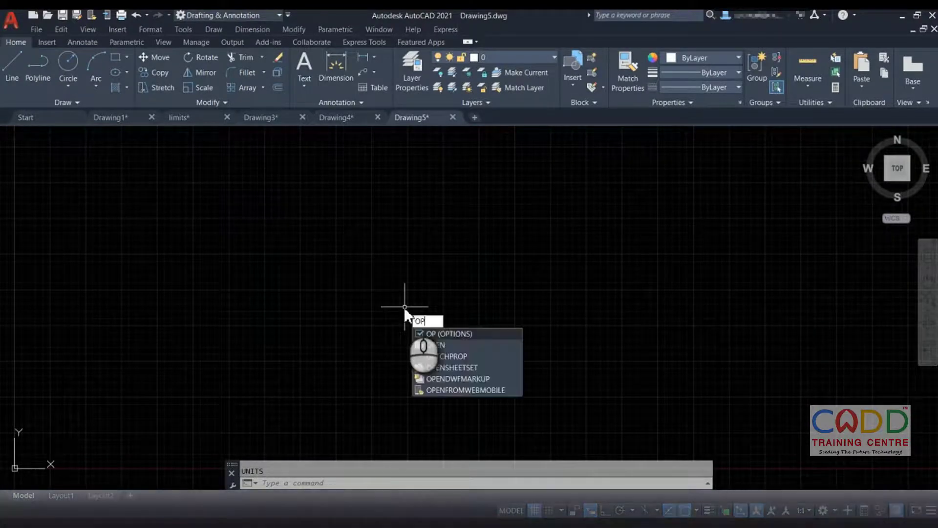
key("Return")
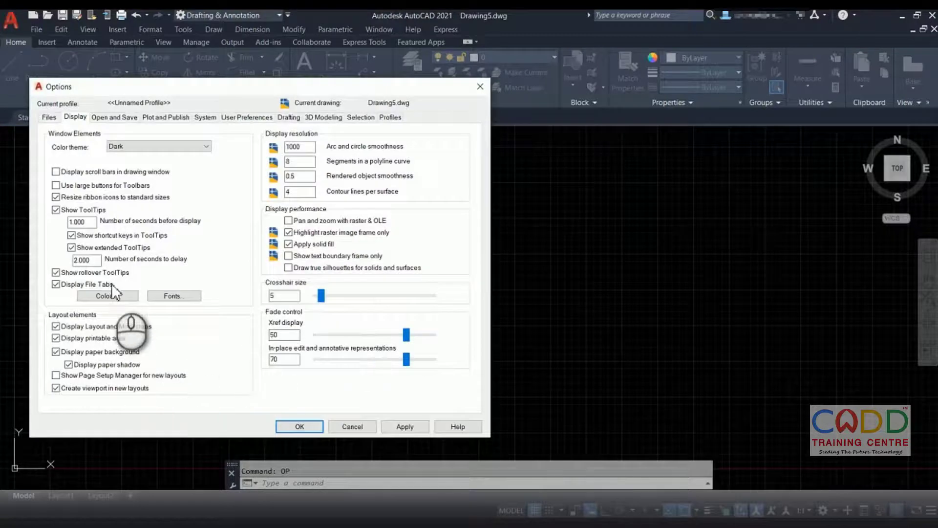
left_click(108, 295)
left_click(523, 133)
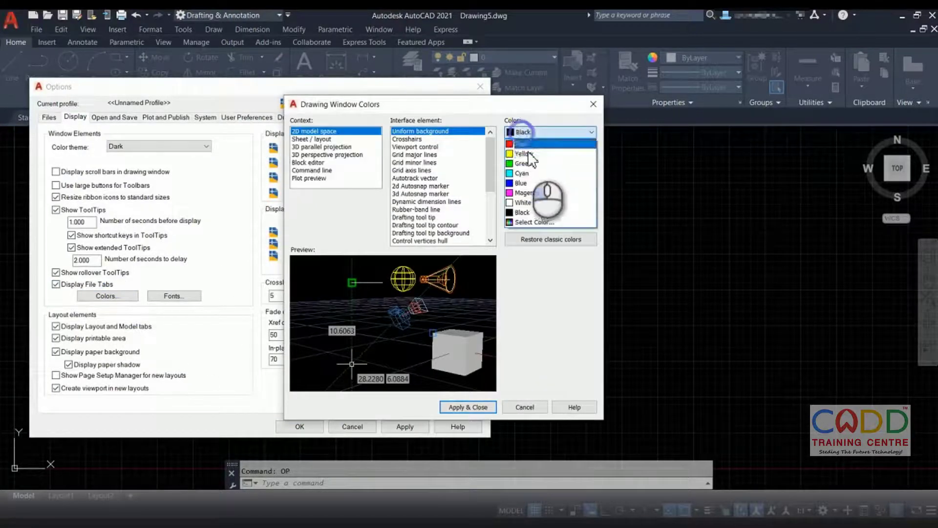
left_click(522, 202)
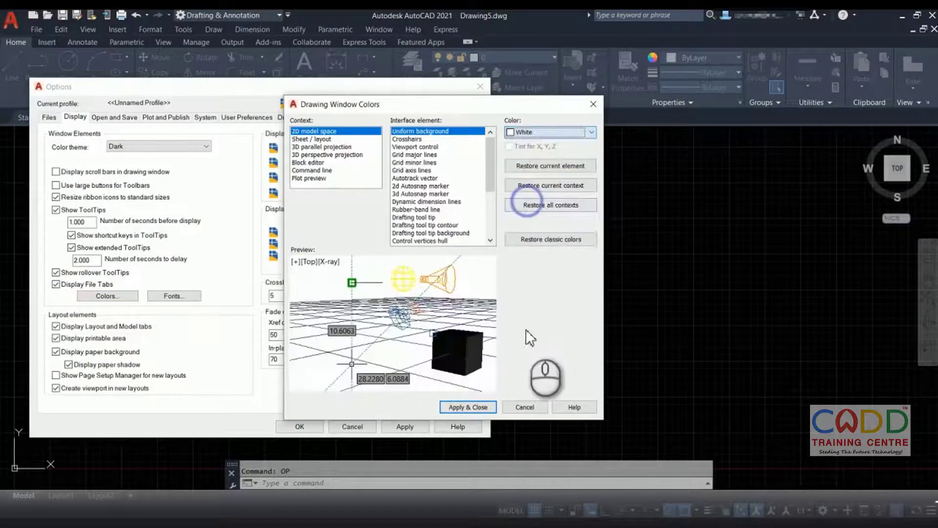
left_click(466, 407)
left_click(299, 426)
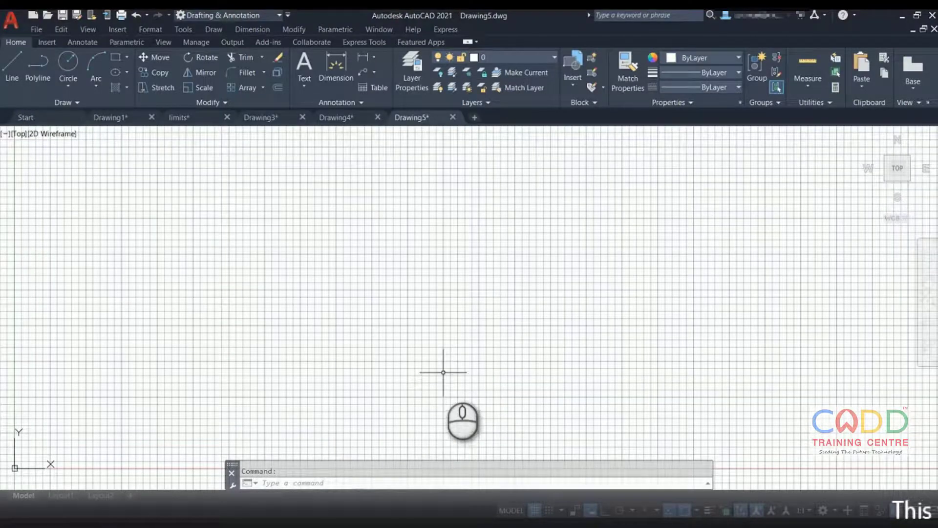
- Set the model space limits with the lower left corner at 0,0 and the upper right corner at 30',60'
type("L")
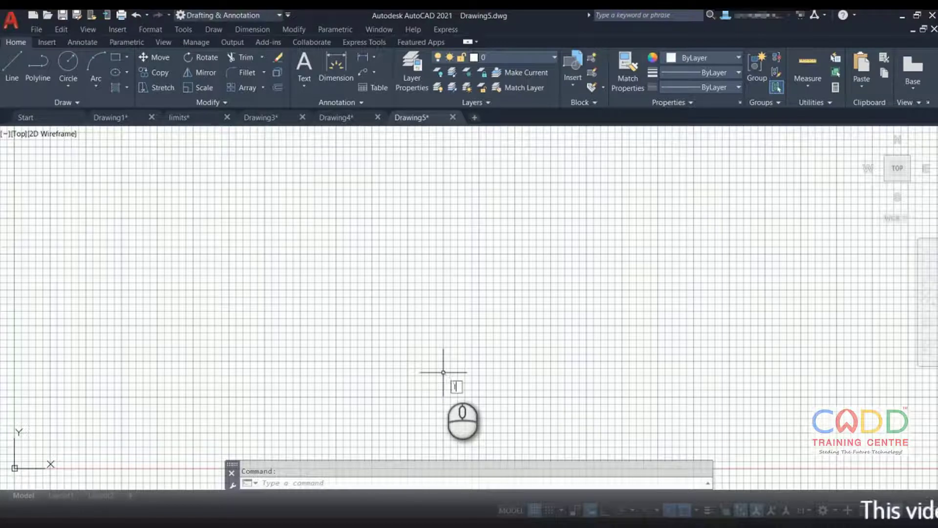
type("IMITS")
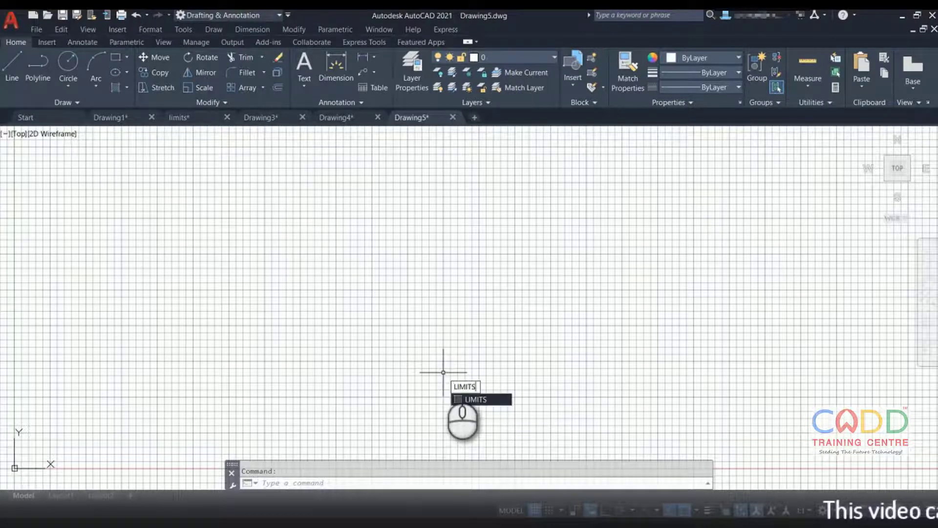
key("Return")
type("0")
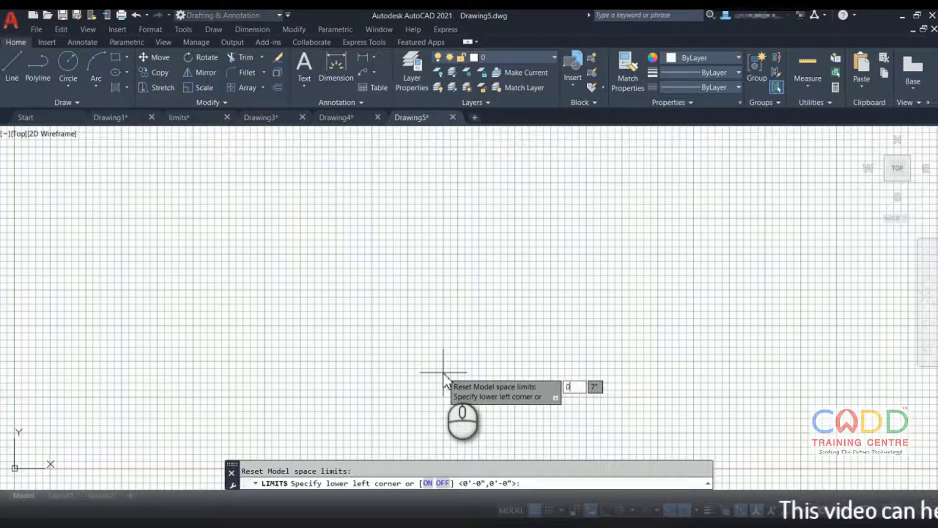
key("Tab")
type("0")
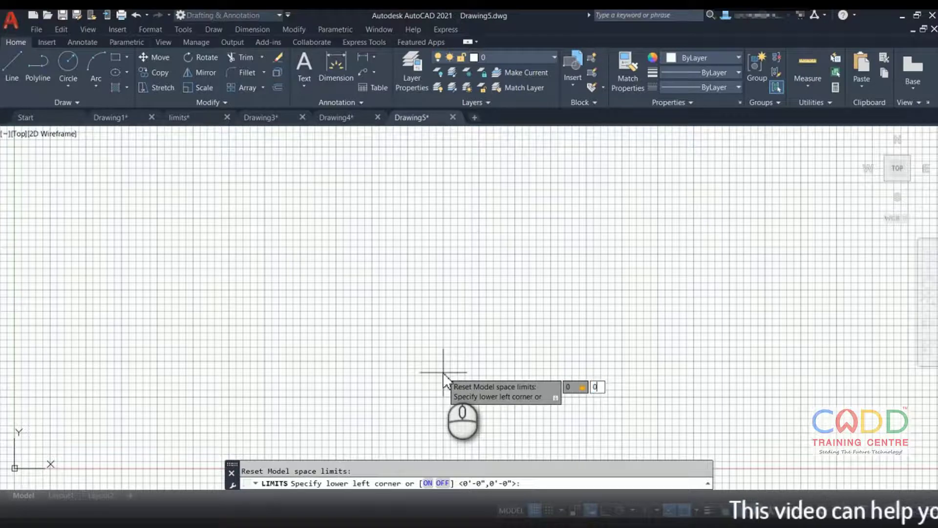
key("Return")
type("30")
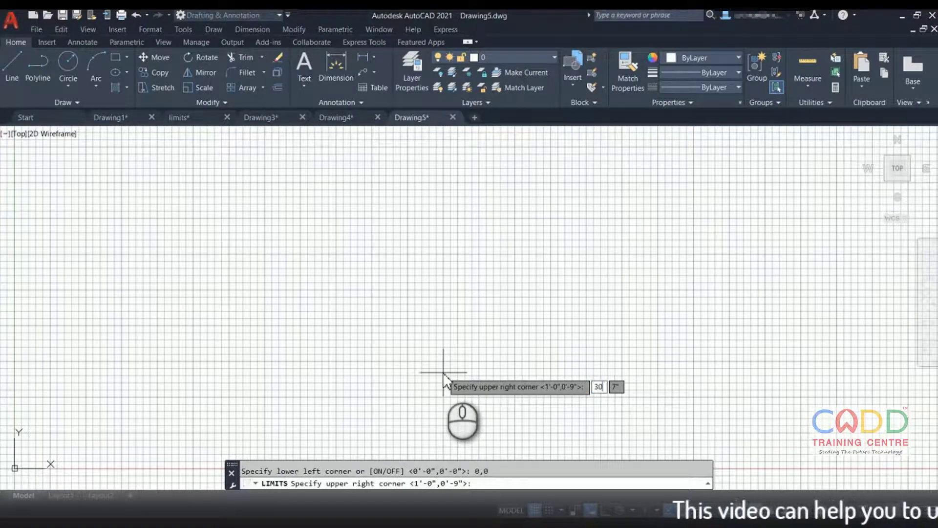
type("'")
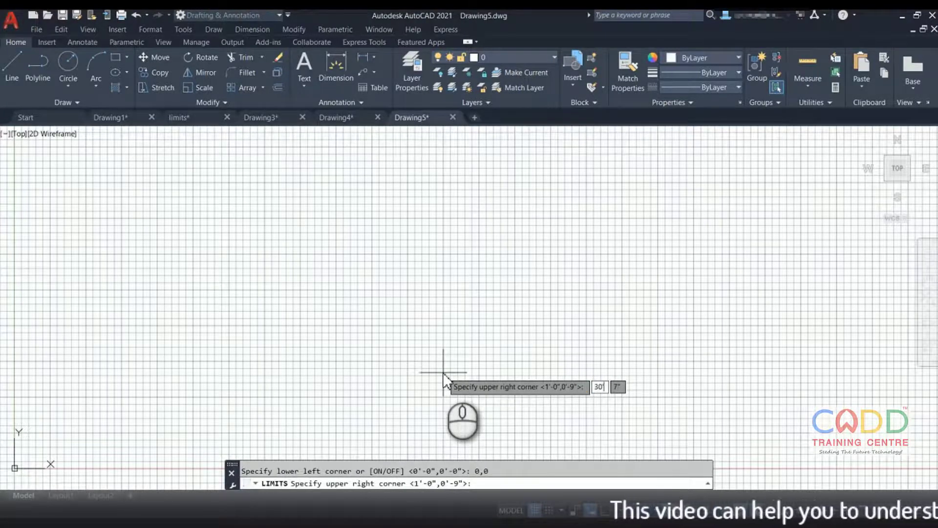
key("Tab")
type("6")
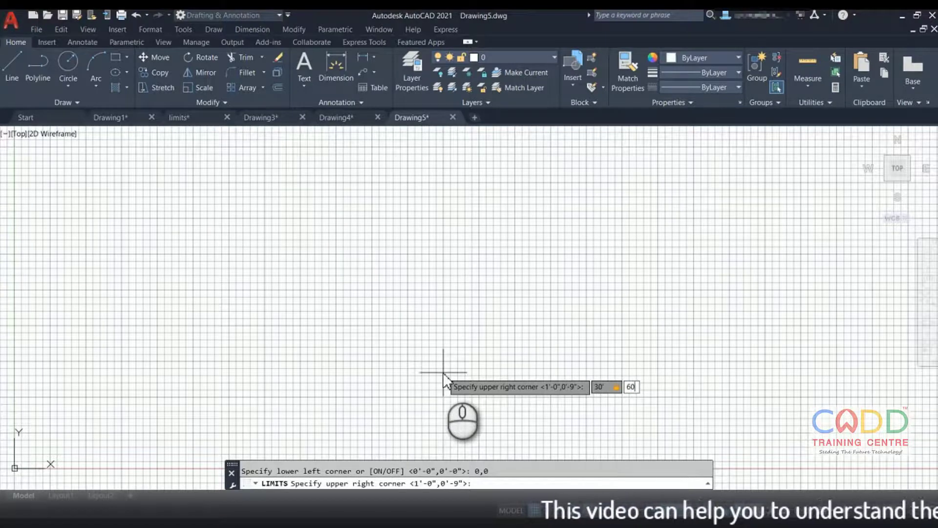
type("0'")
key("Return")
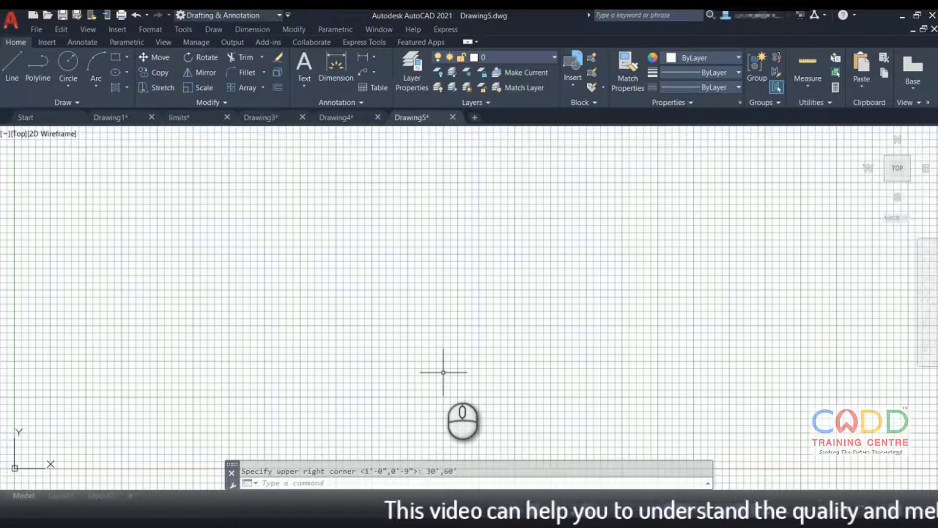
- Zoom to All so the view fits the 30' by 60' limits
key("Return")
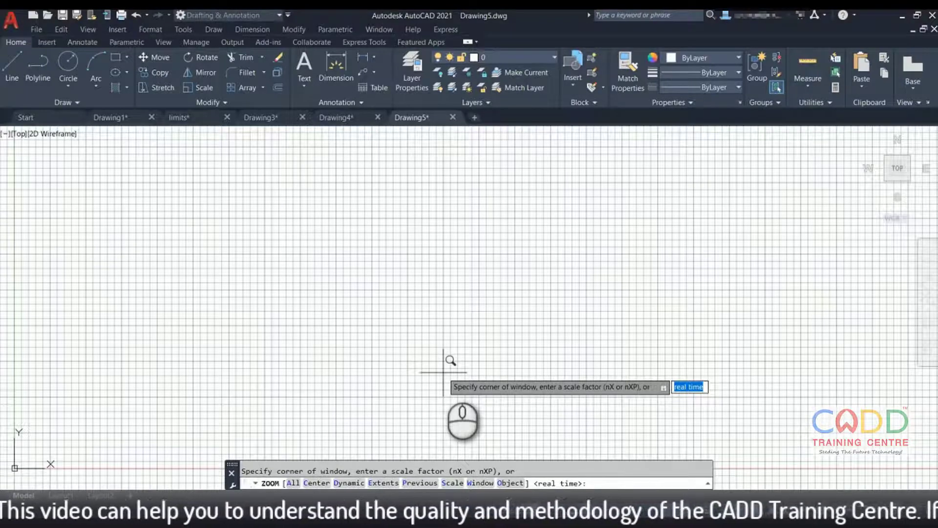
type("a")
key("Return")
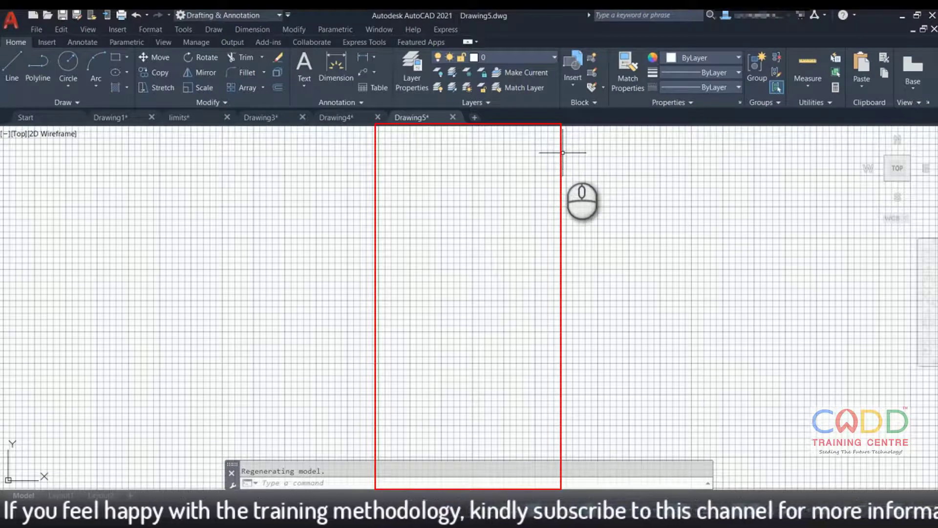
left_click(10, 68)
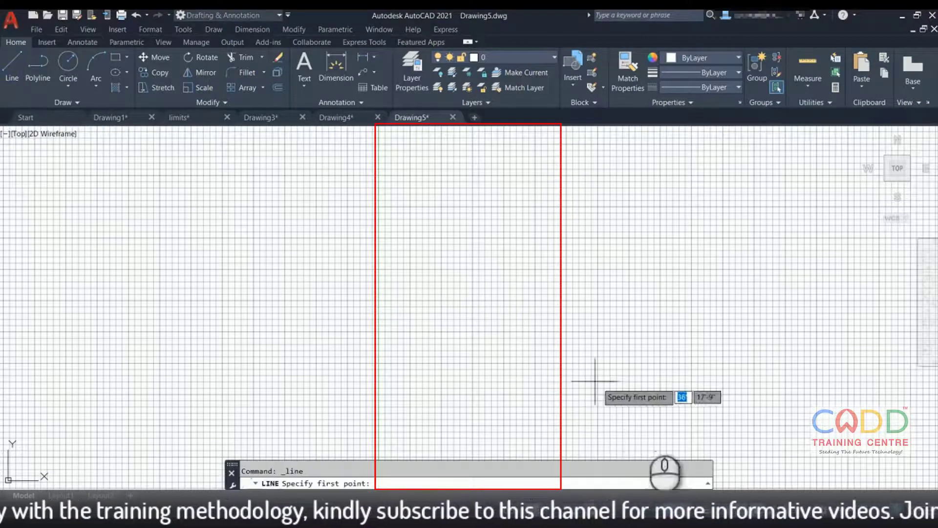
left_click(377, 454)
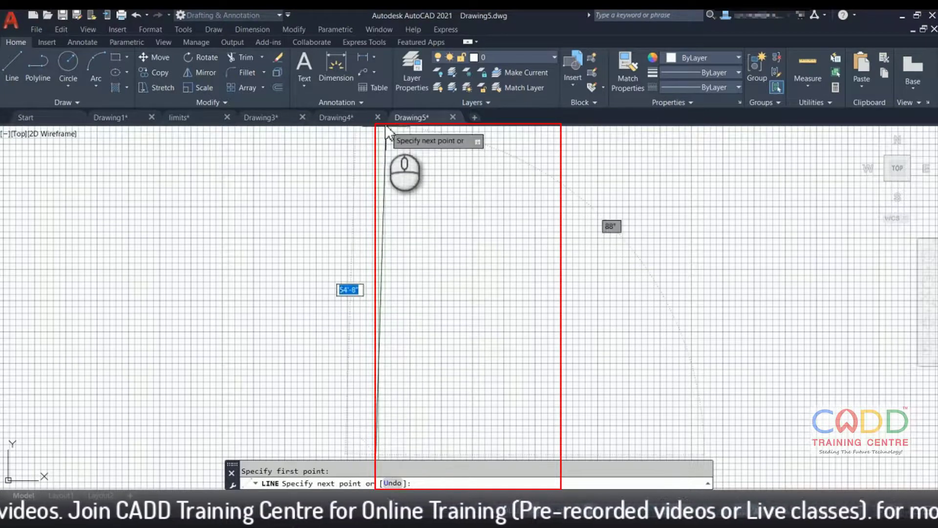
key("Escape")
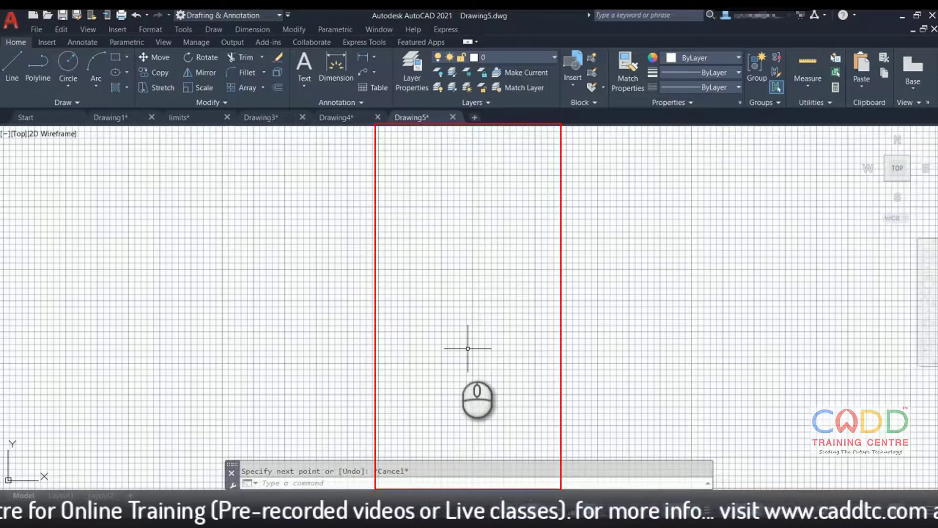
- Draw a circle of about 12'-4" radius outside the limits, west of the limits area, and erase it
left_click(66, 68)
left_click(199, 284)
left_click(151, 338)
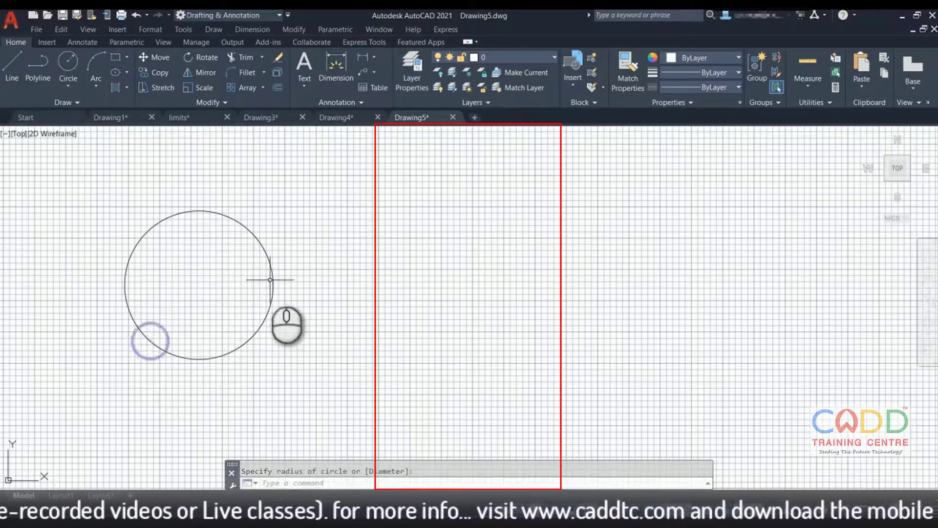
left_click(287, 233)
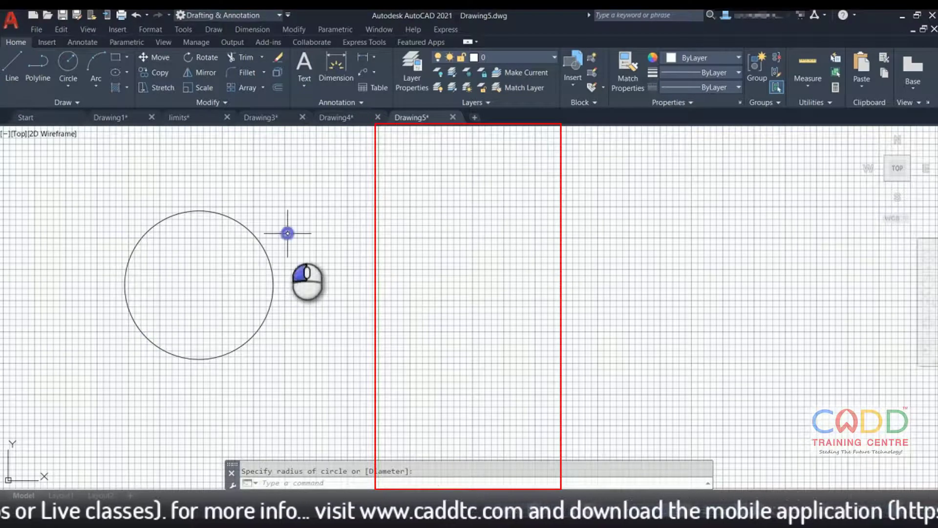
left_click(226, 298)
key("Delete")
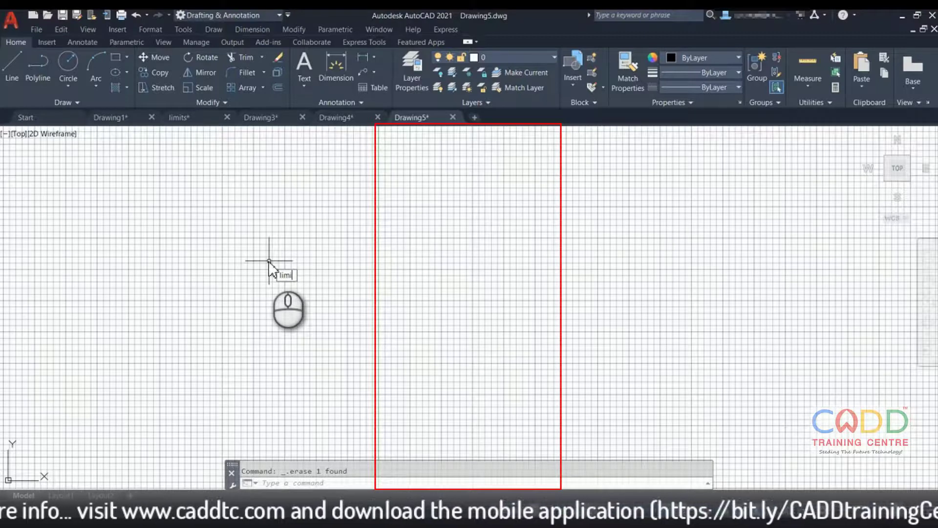
- Turn limits checking on for model space
type("limit")
key("Return")
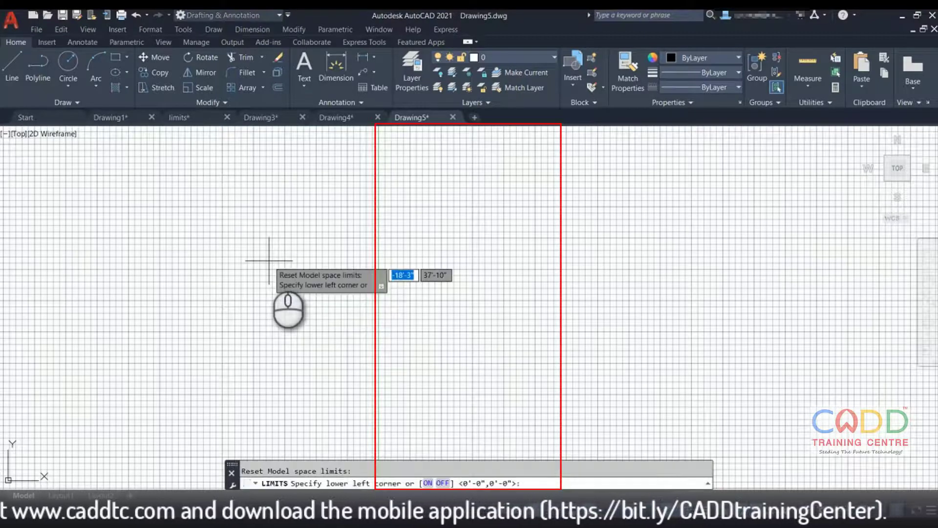
left_click(428, 483)
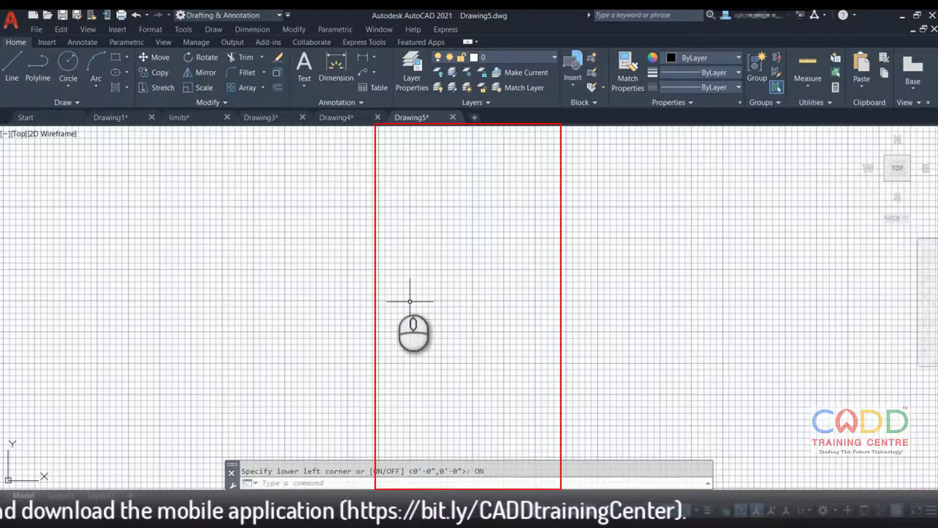
- Try to draw a circle centred at several points outside the limits and at one point inside them, and cancel the command
left_click(68, 61)
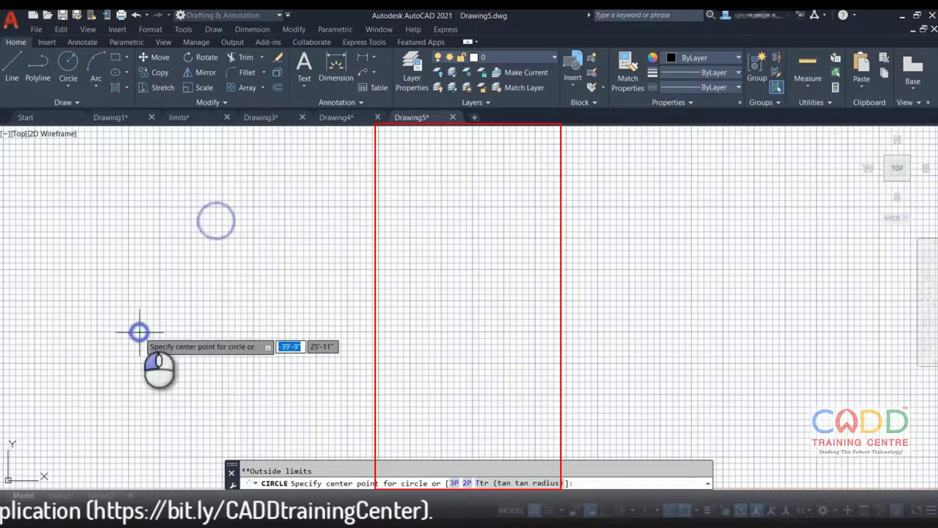
left_click(701, 264)
left_click(703, 356)
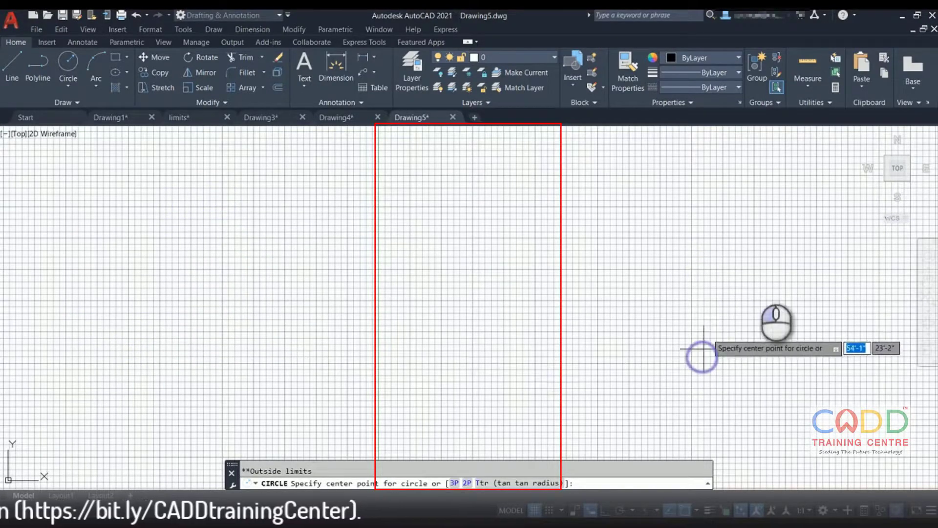
left_click(781, 260)
left_click(653, 251)
left_click(703, 266)
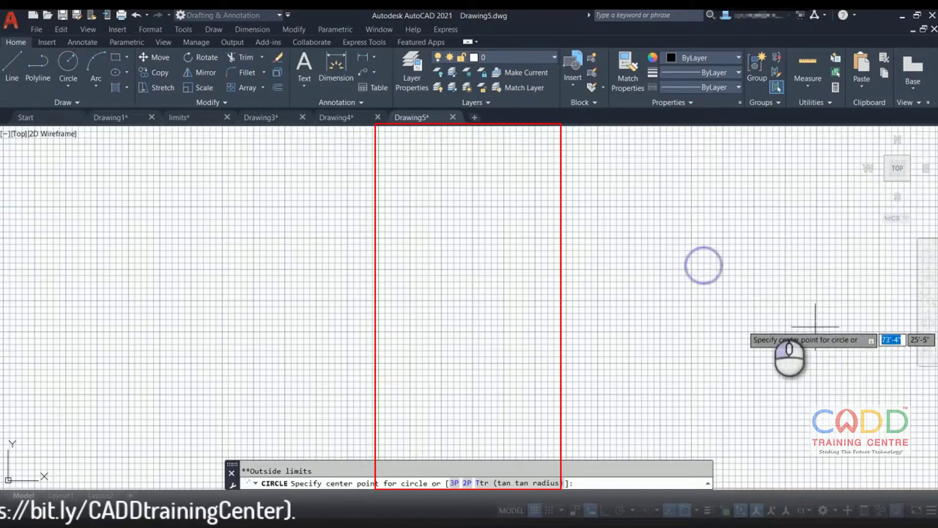
left_click(614, 269)
left_click(434, 312)
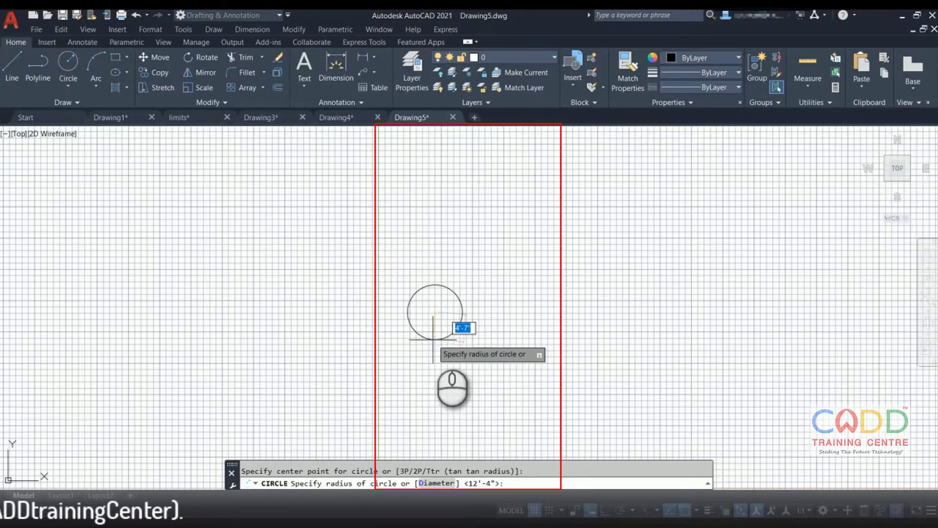
key("Escape")
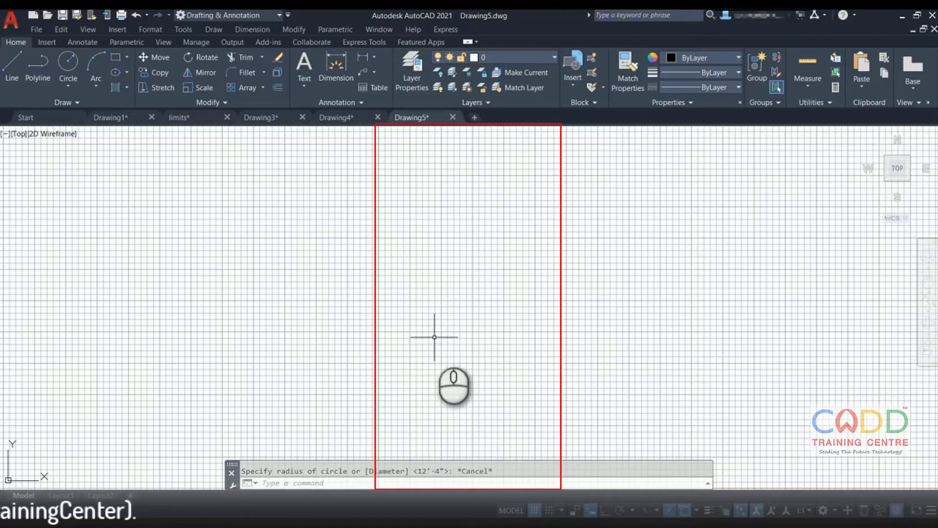